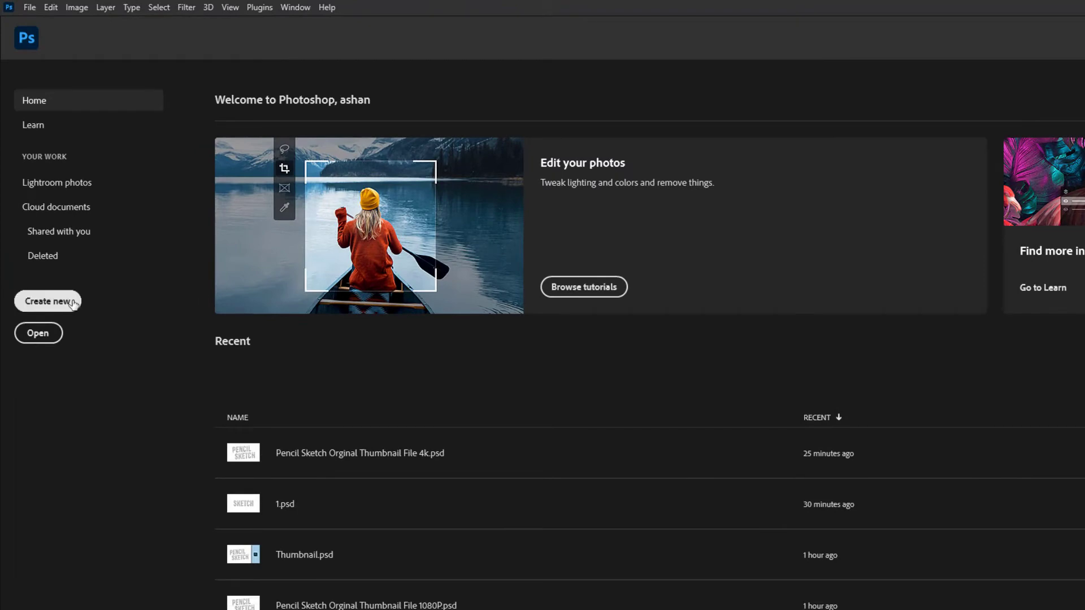
# - Set up a new document named 'Pencil Sketch Effect' at 1920 × 1080 px
pyautogui.click(77, 302)
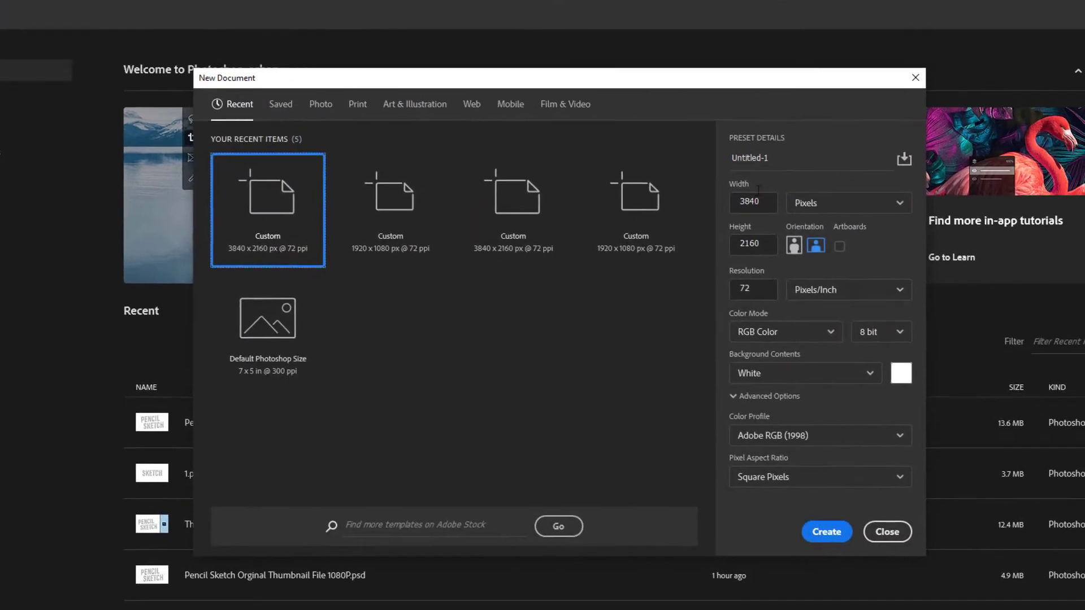
pyautogui.write('P')
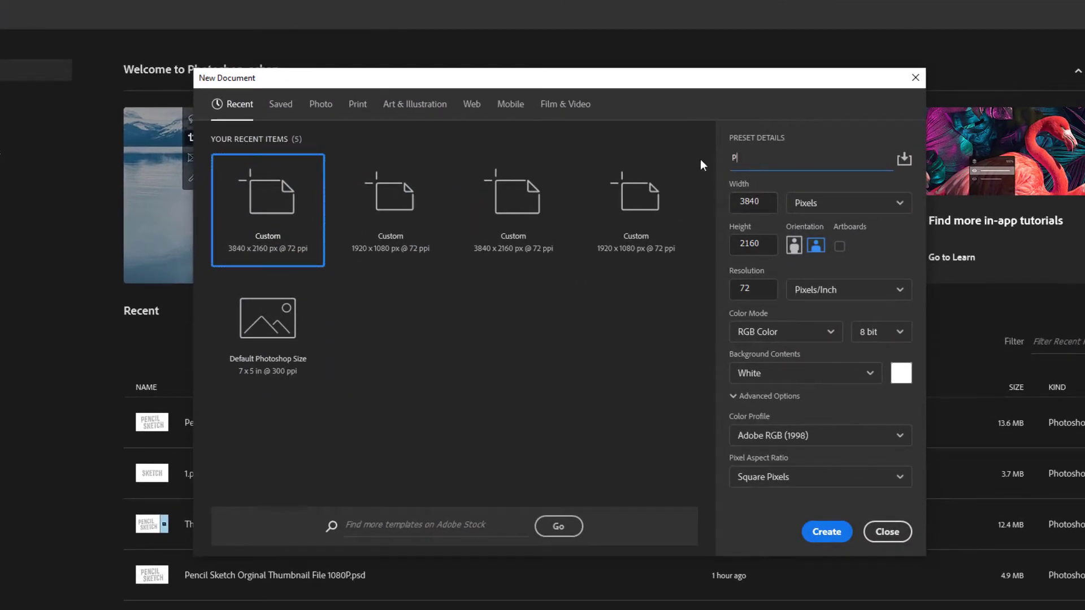
pyautogui.write('enci')
pyautogui.write('l Sketch ')
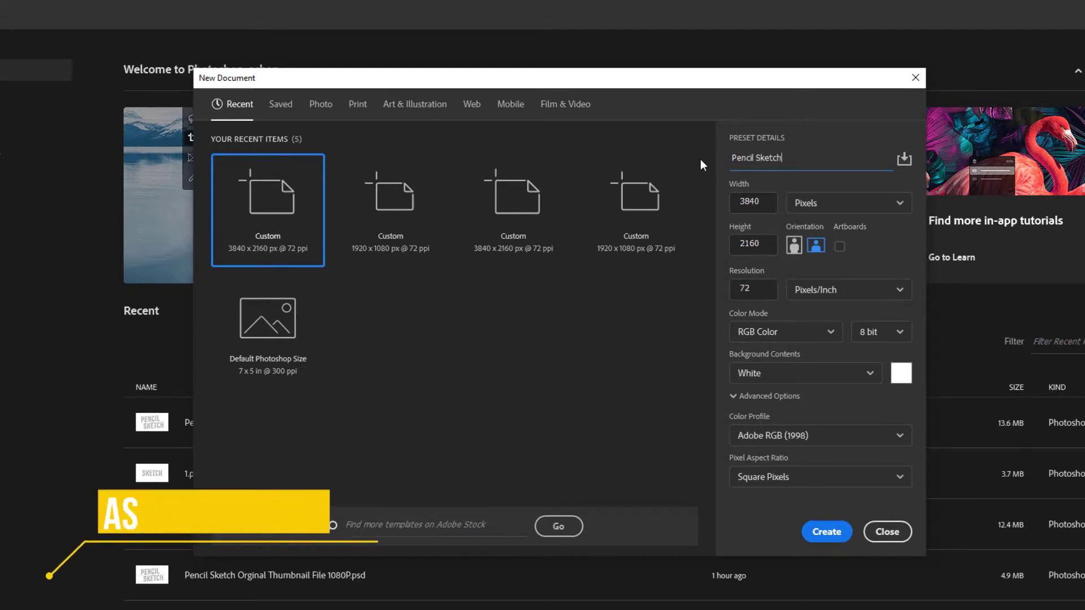
pyautogui.write('Effect')
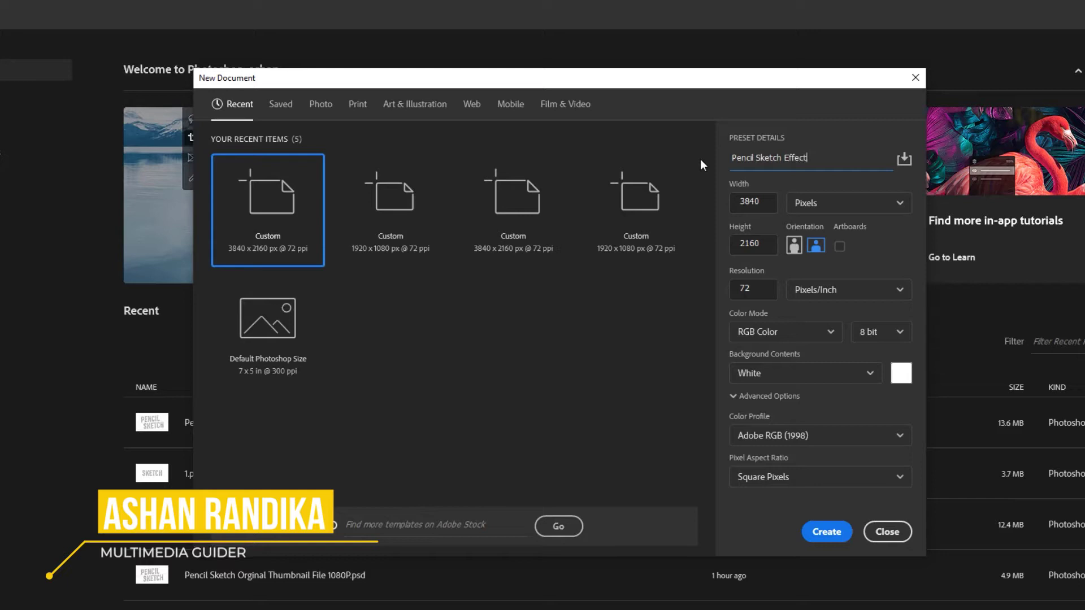
pyautogui.click(812, 205)
pyautogui.click(813, 227)
pyautogui.doubleClick(742, 202)
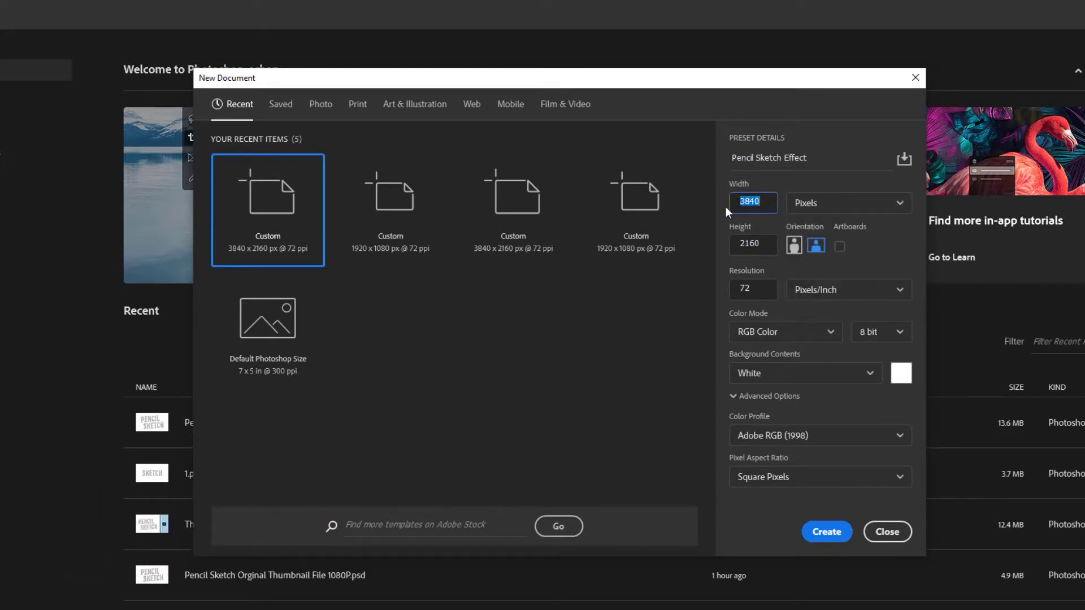
pyautogui.write('1920')
pyautogui.doubleClick(751, 243)
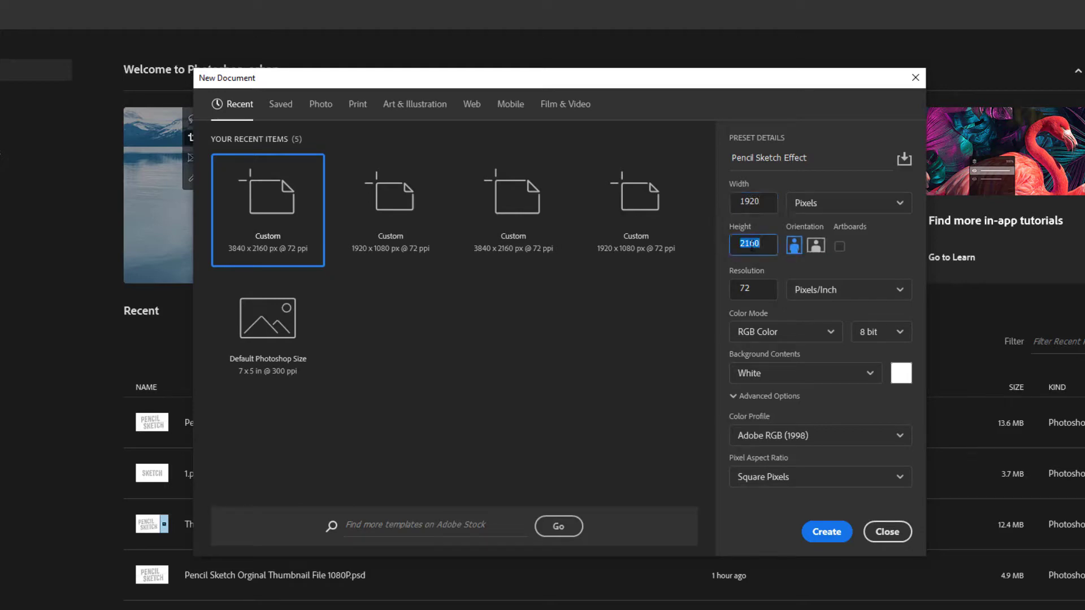
pyautogui.write('10')
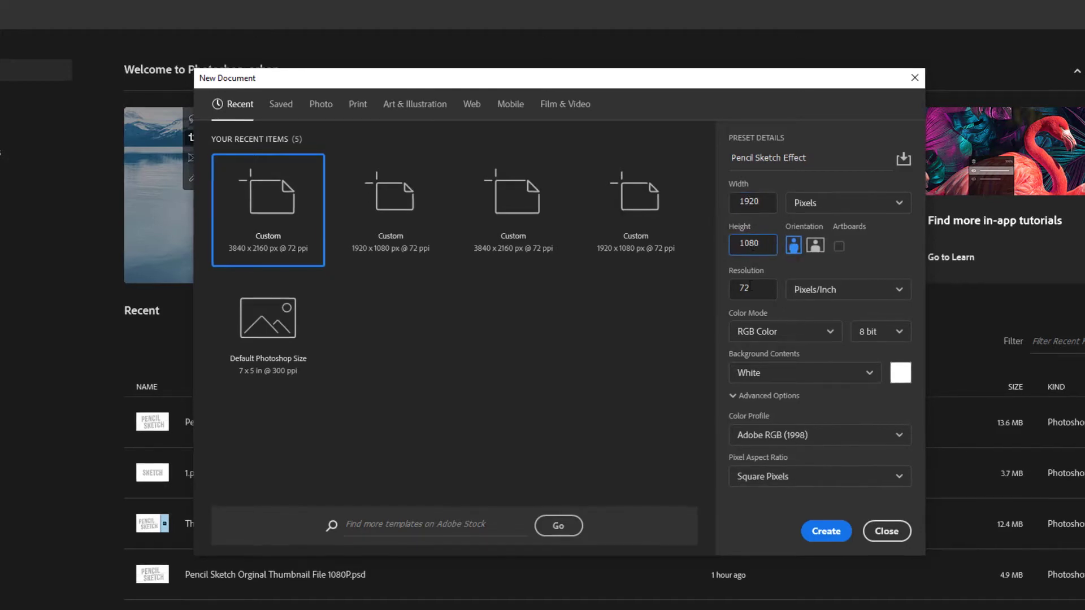
# - Create the document and fit the canvas on screen
pyautogui.click(764, 470)
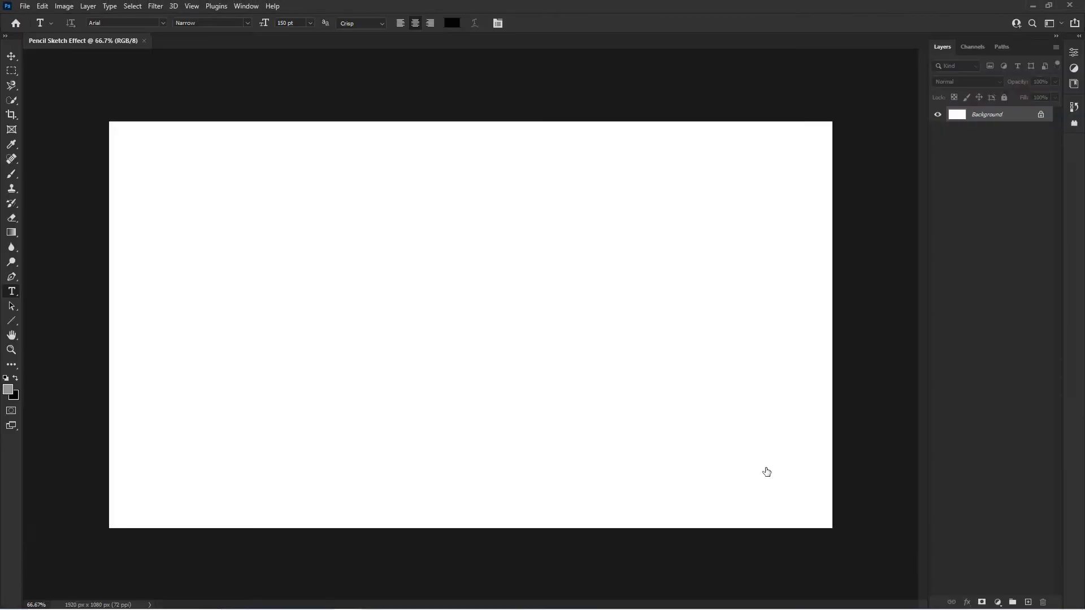
pyautogui.click(192, 7)
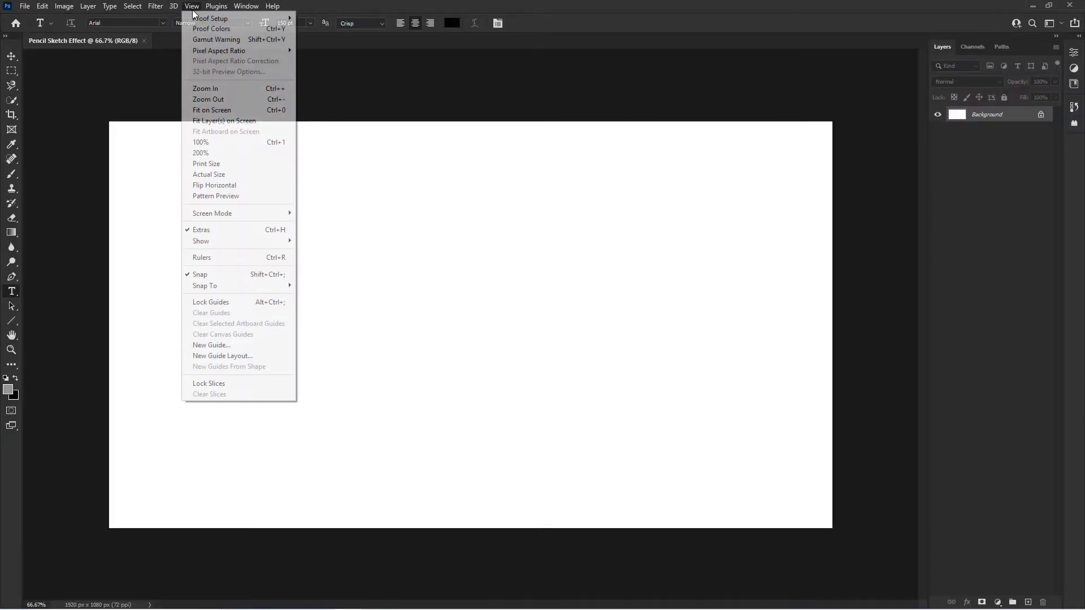
pyautogui.click(215, 110)
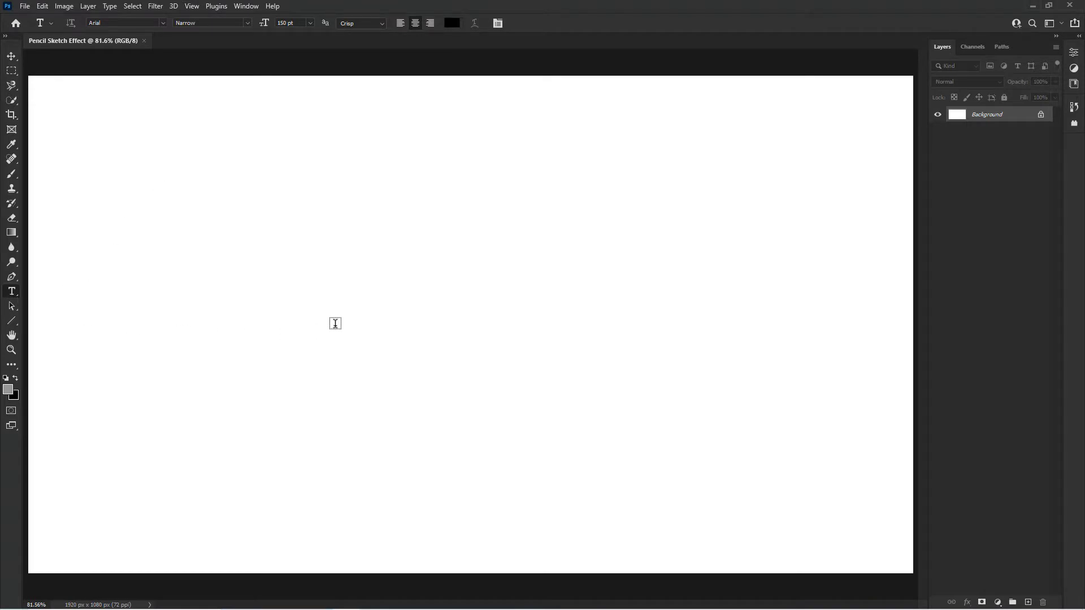
# - Type SKETCH and set it in Heading Pro Trial ExtraBold at 450 pt
pyautogui.click(379, 312)
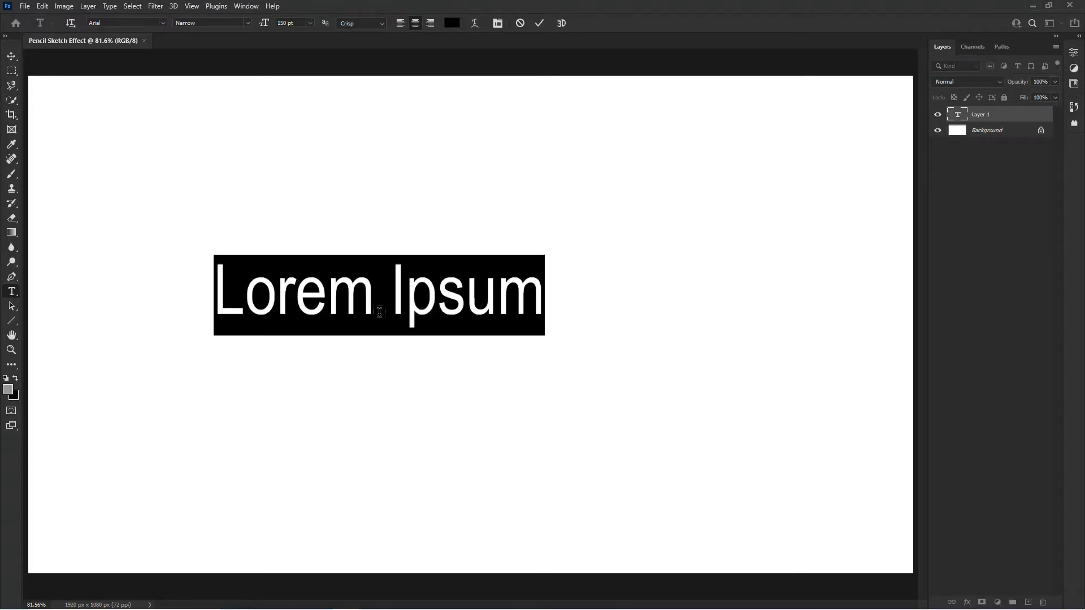
pyautogui.write('SKETCH')
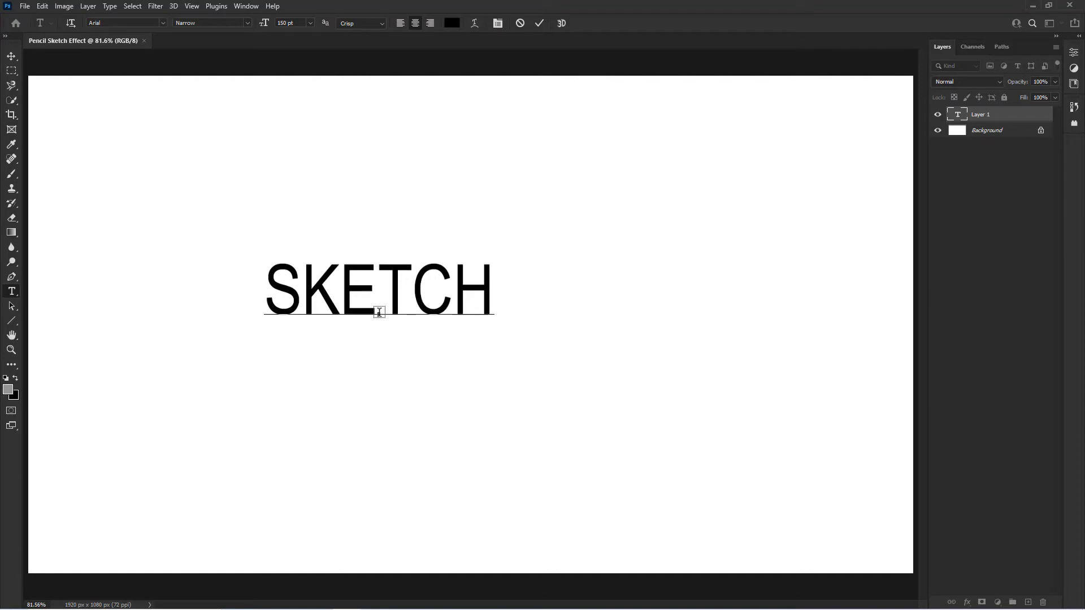
pyautogui.hotkey('ctrl', 'a')
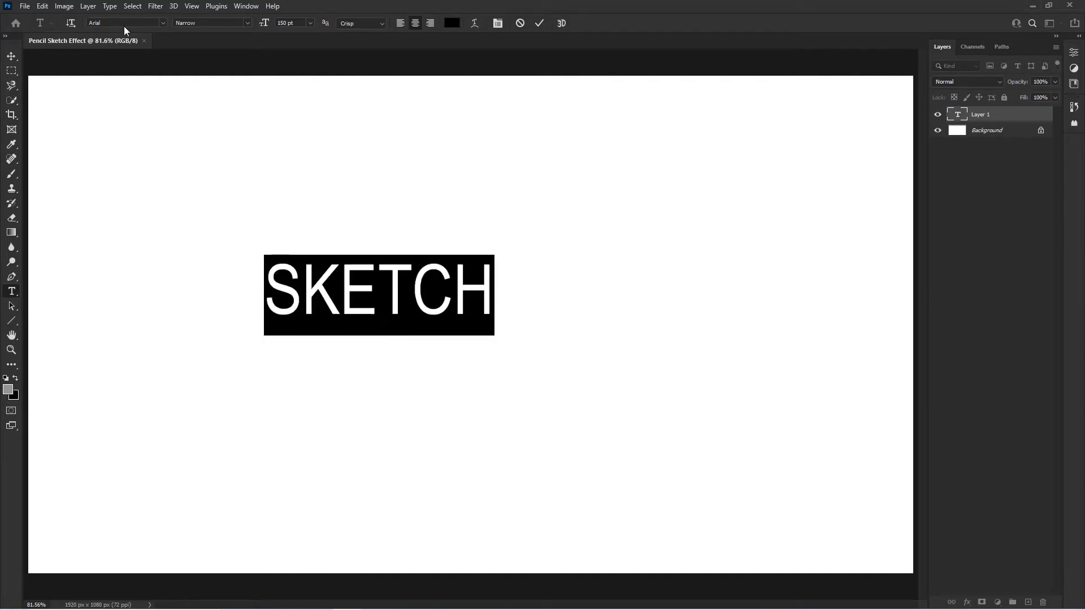
pyautogui.write('he')
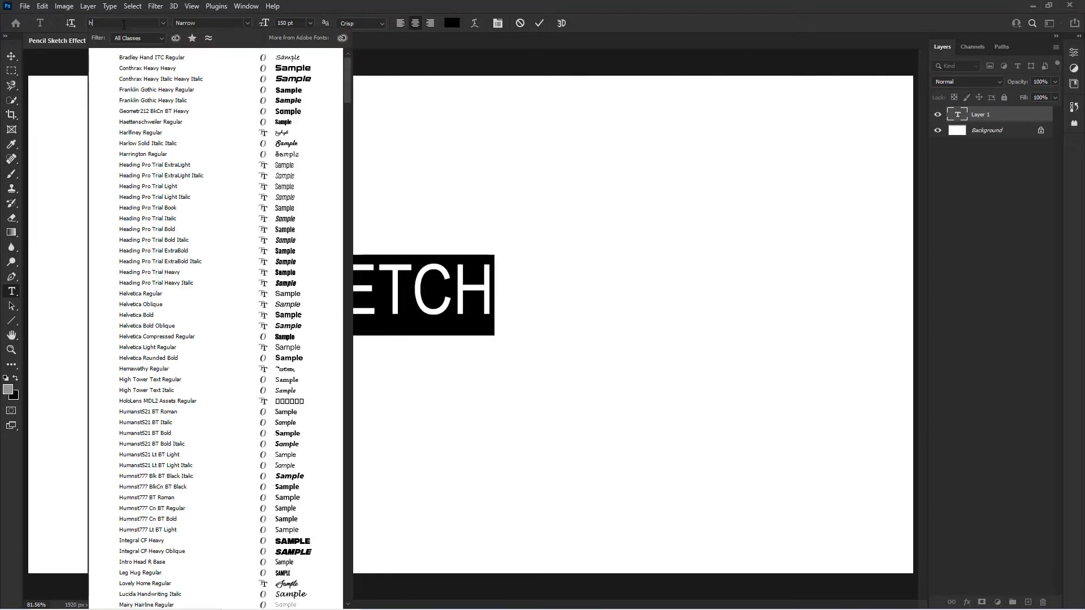
pyautogui.write('ading')
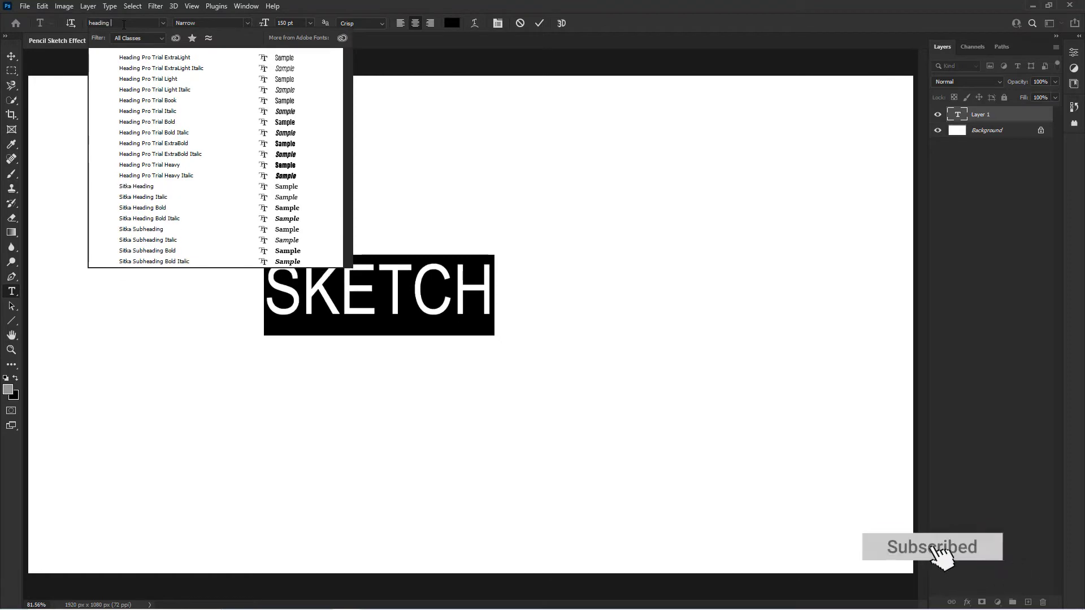
pyautogui.write(' pro Trial')
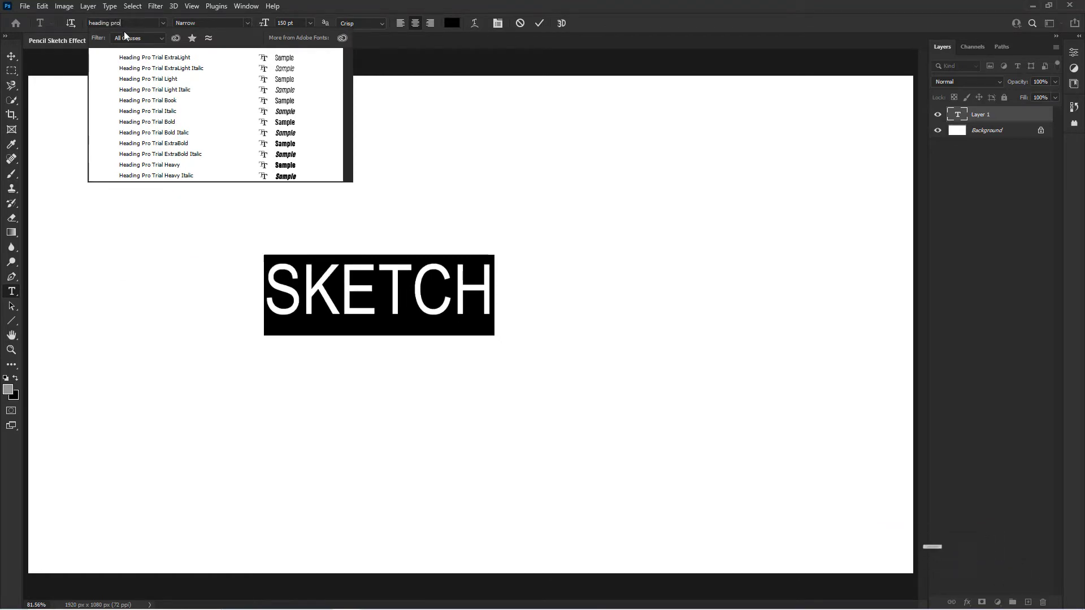
pyautogui.click(158, 144)
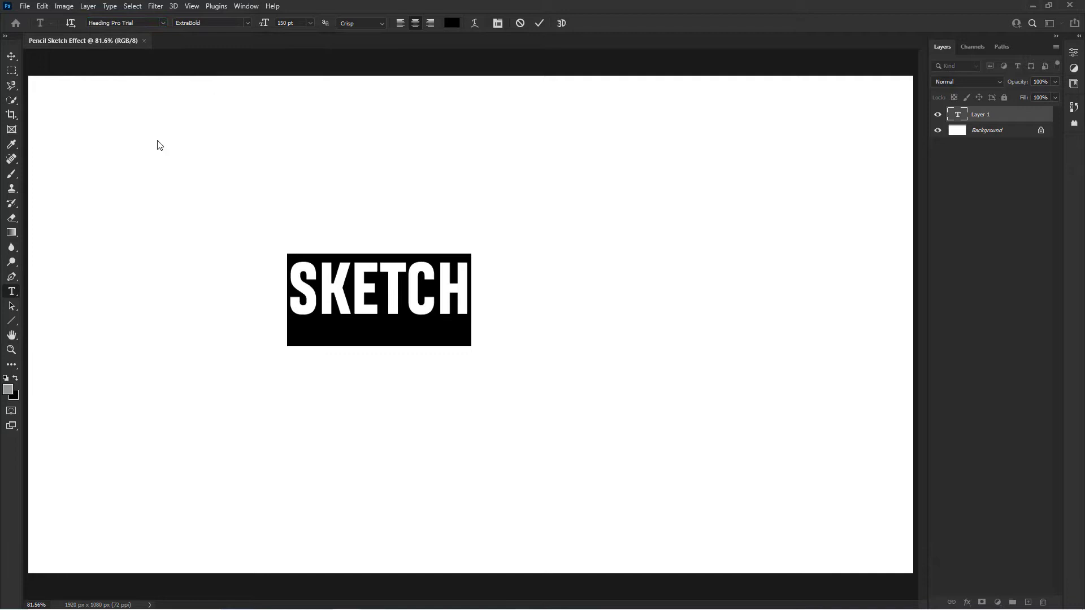
pyautogui.click(263, 26)
pyautogui.write('450')
pyautogui.press('Return')
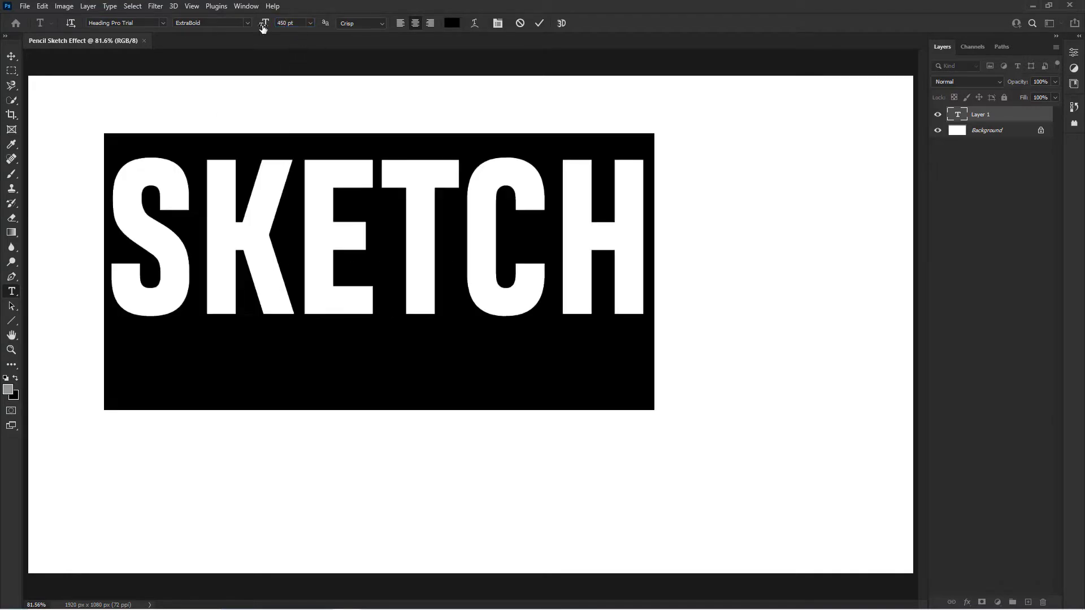
# - Commit the text and centre SKETCH horizontally and vertically on the canvas
pyautogui.click(12, 57)
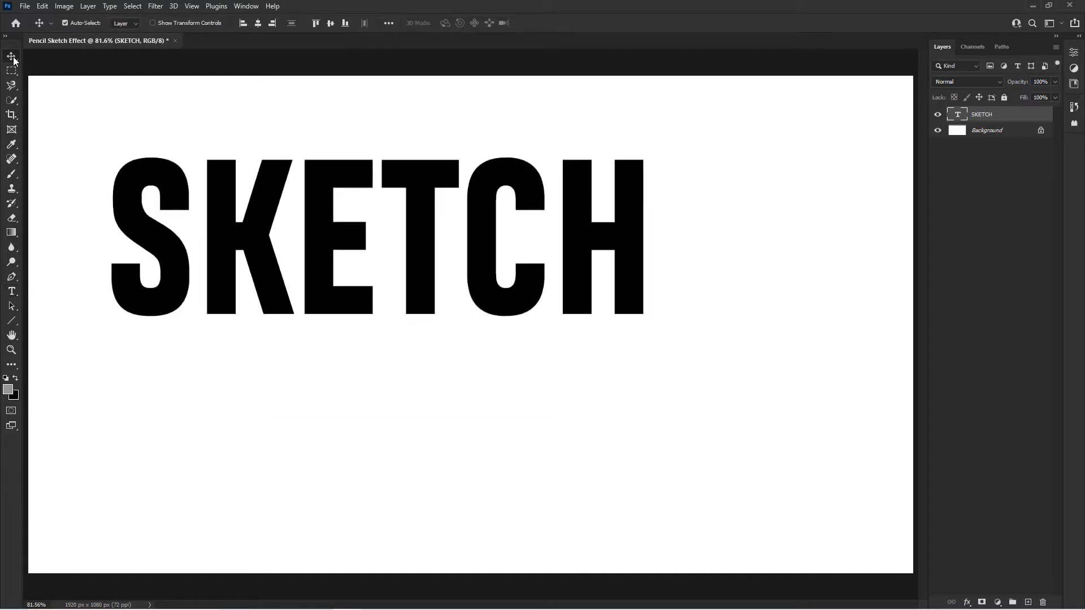
pyautogui.click(391, 23)
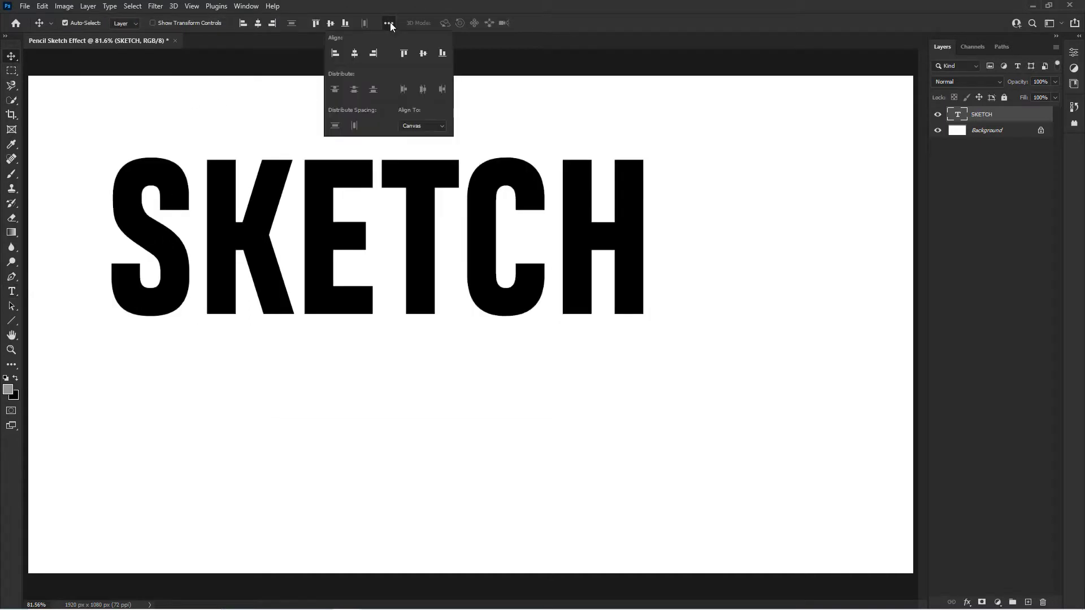
pyautogui.click(412, 127)
pyautogui.click(412, 140)
pyautogui.click(354, 52)
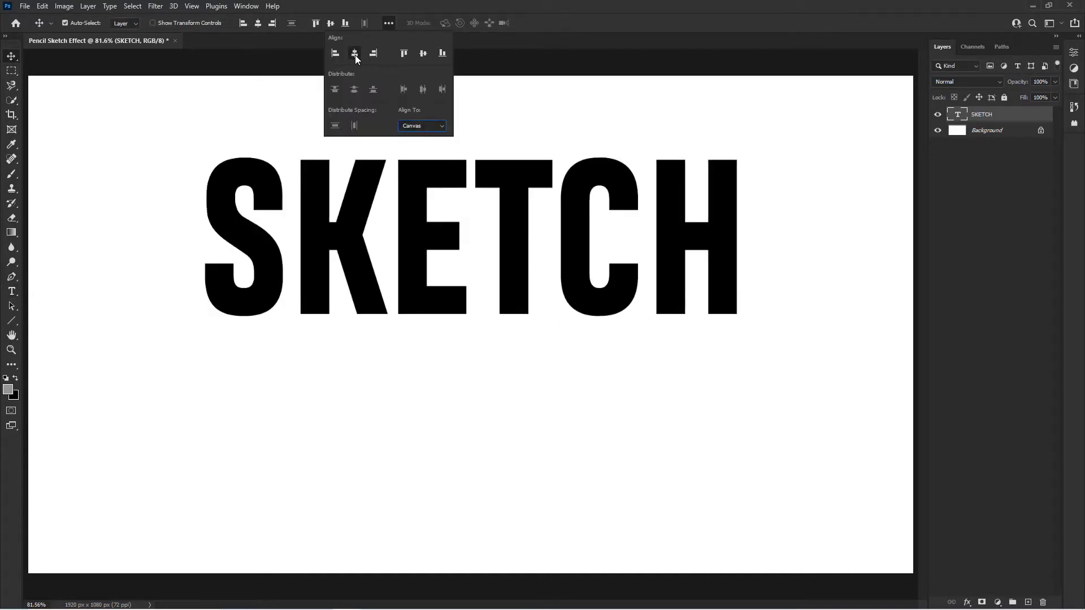
pyautogui.click(423, 53)
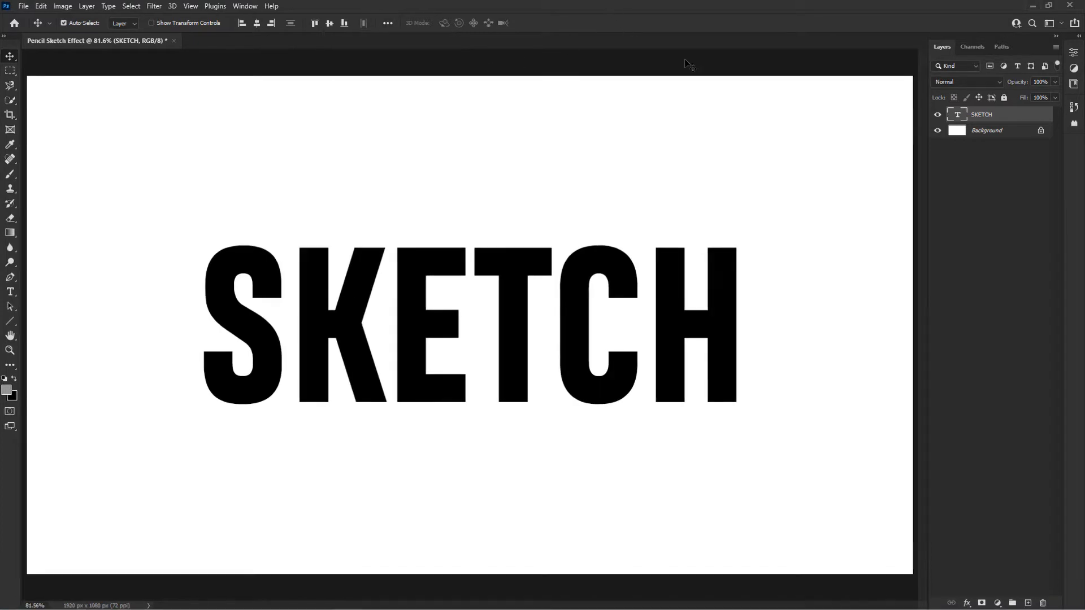
# - Convert the SKETCH layer to a smart object and set its fill to 0%
pyautogui.rightClick(1003, 114)
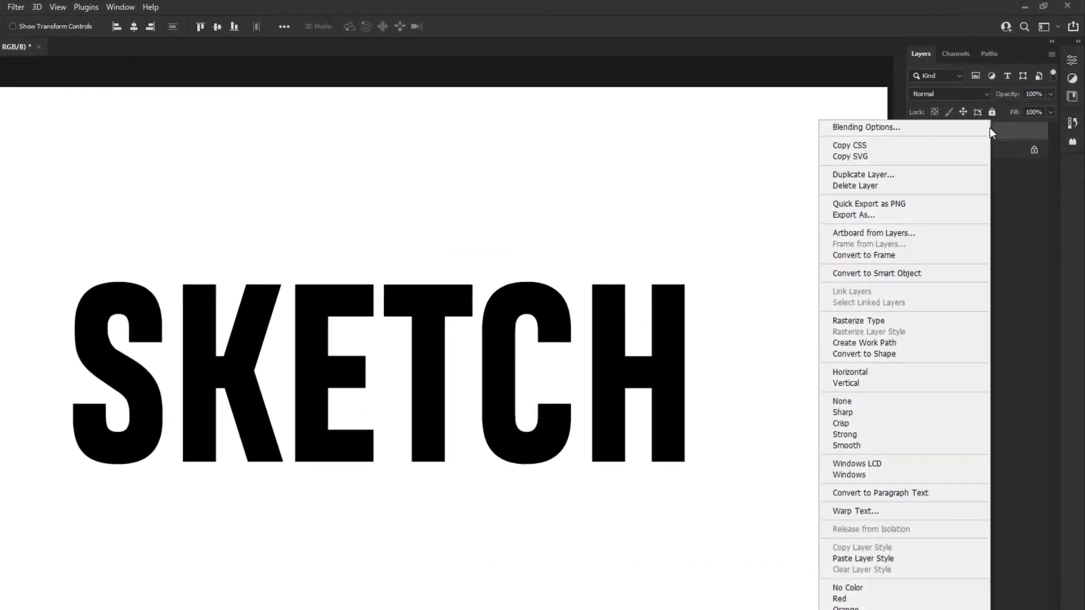
pyautogui.click(903, 274)
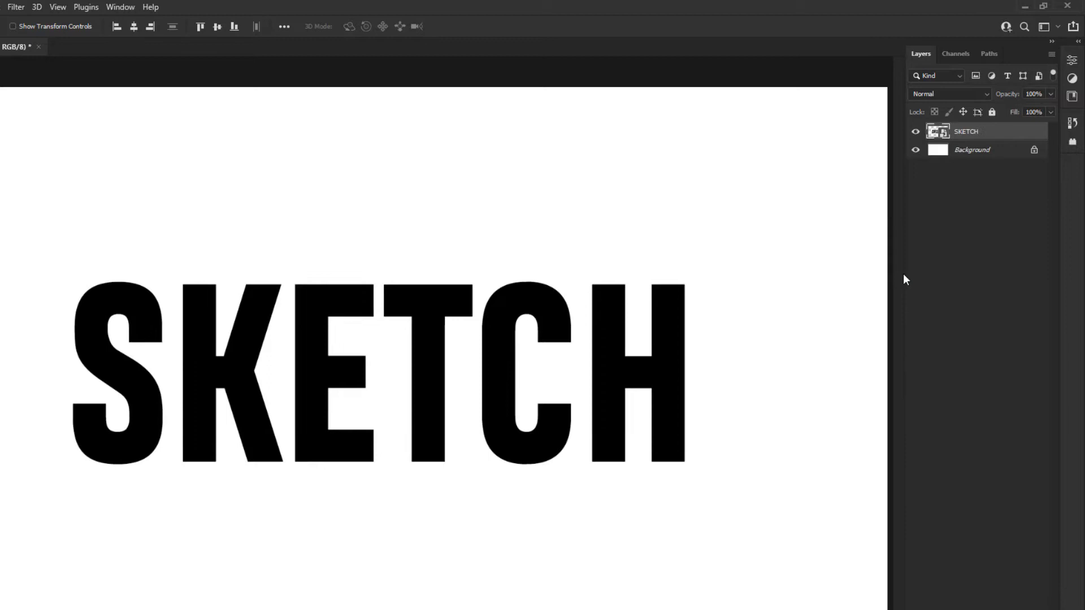
pyautogui.click(1051, 112)
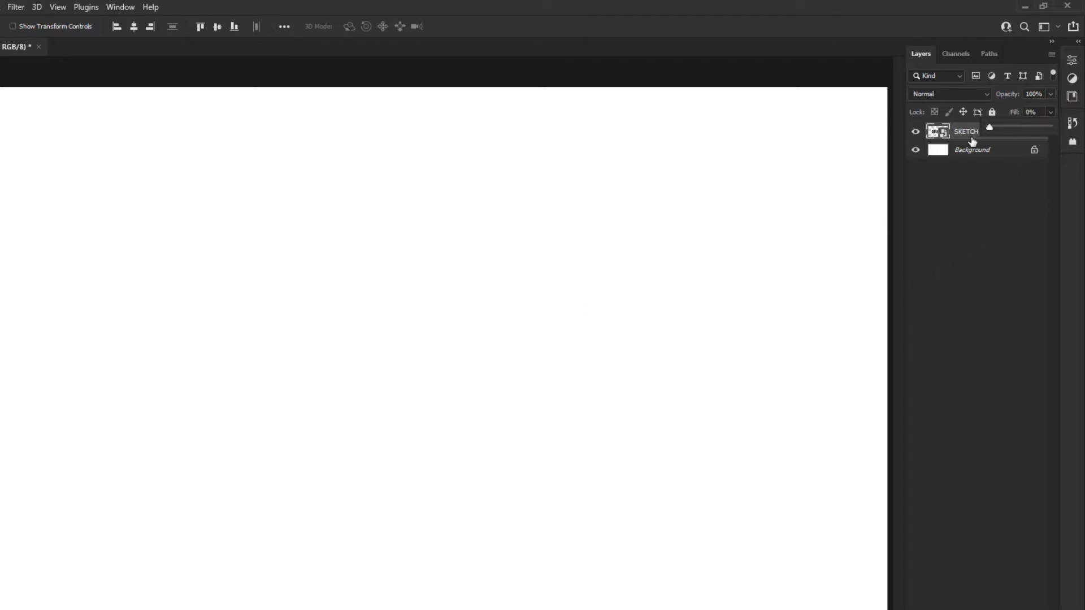
pyautogui.rightClick(970, 140)
# - Add a Group 1 pencil-hatch Pattern Overlay at 100% opacity and roughly 70% scale
pyautogui.click(966, 144)
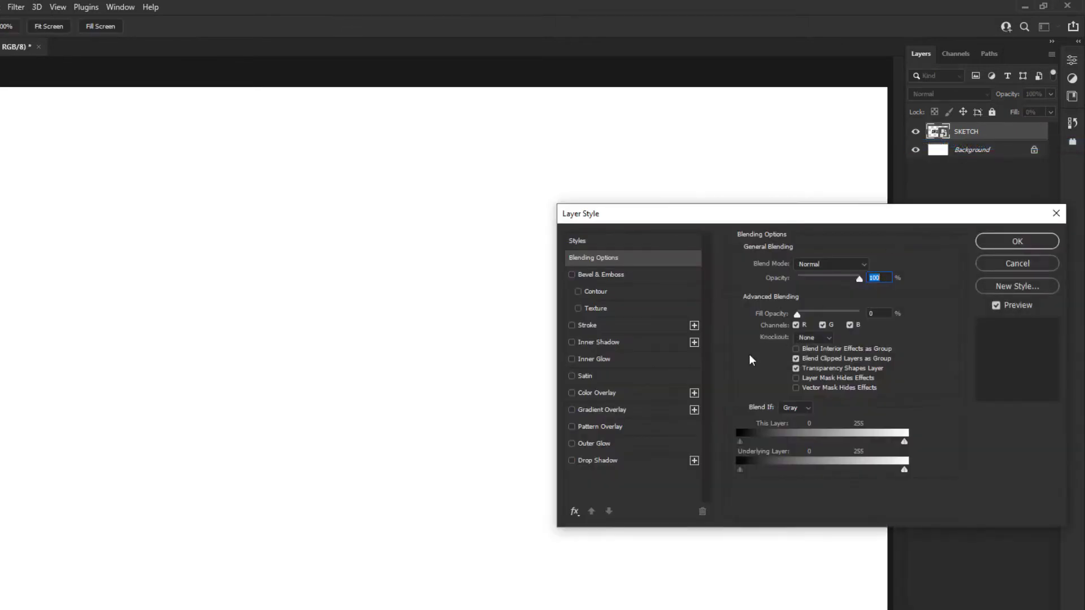
pyautogui.click(625, 426)
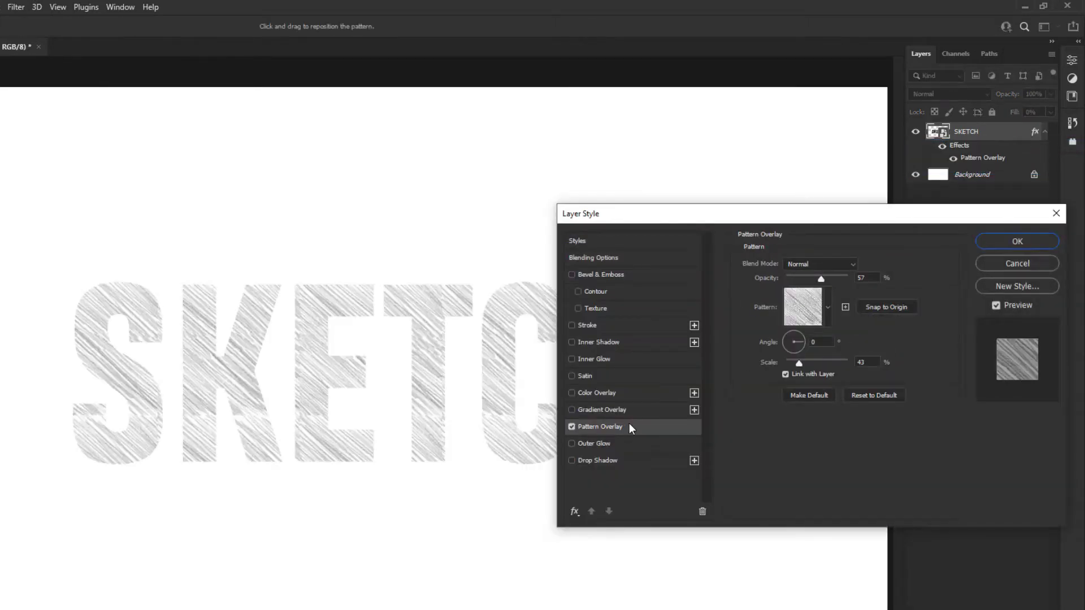
pyautogui.click(828, 308)
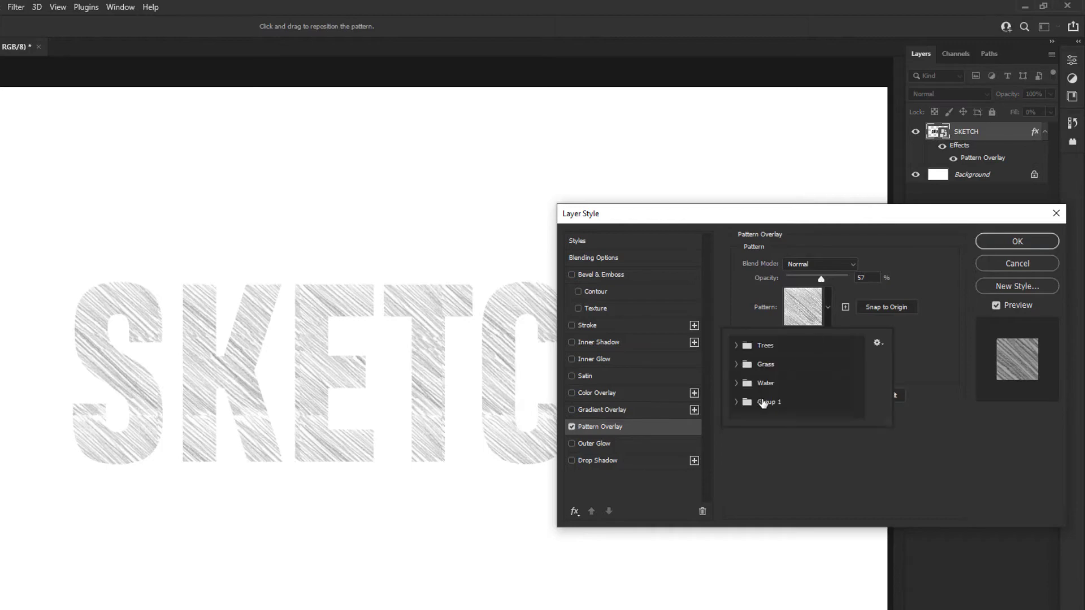
pyautogui.click(736, 402)
pyautogui.scroll(-1, 785, 391)
pyautogui.click(752, 409)
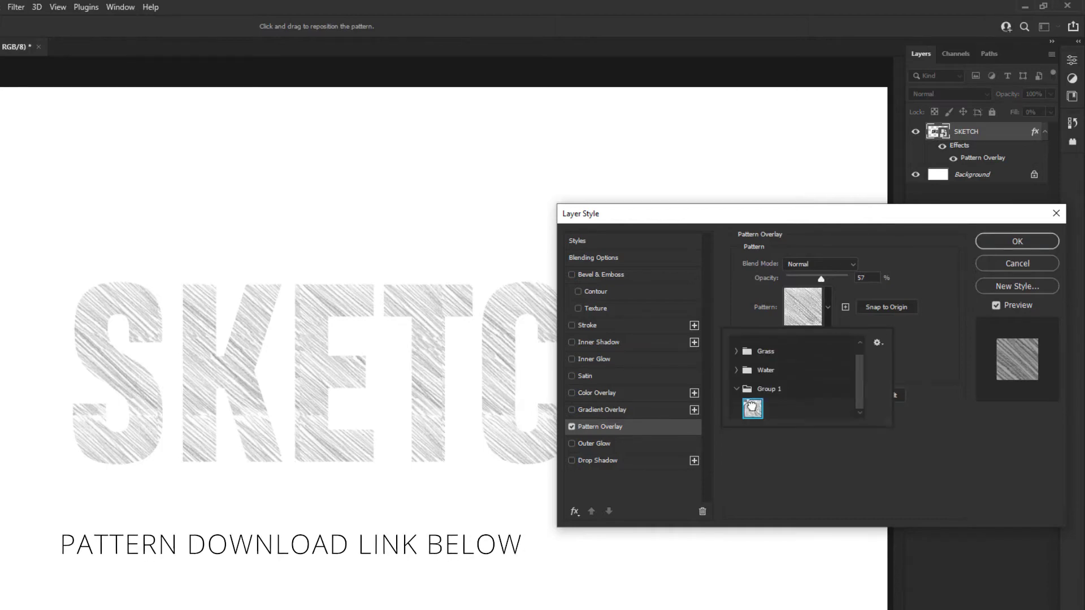
pyautogui.click(915, 360)
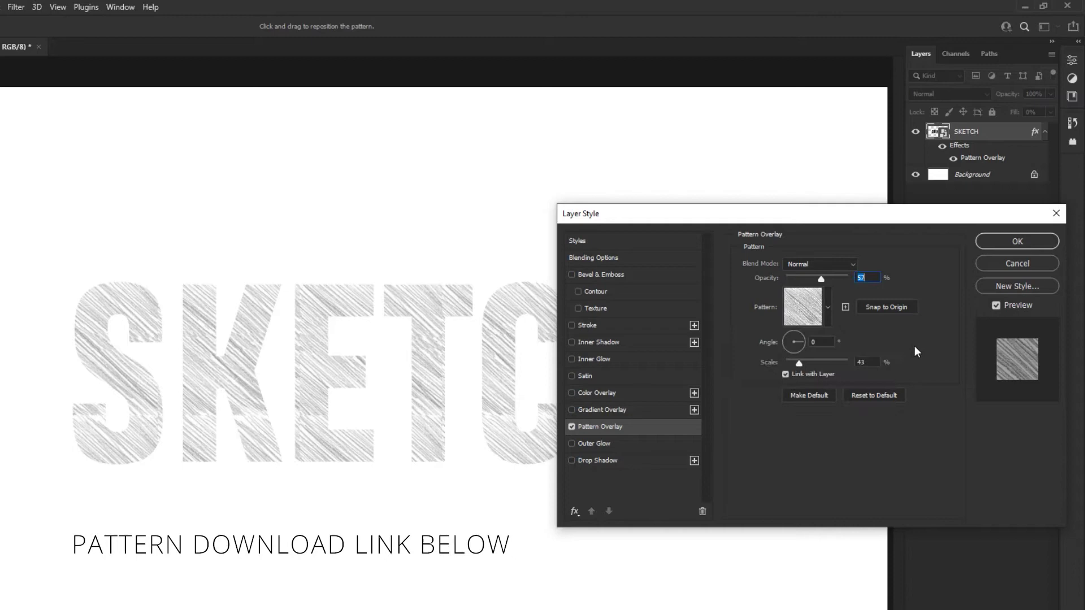
pyautogui.click(868, 277)
pyautogui.write('75')
pyautogui.moveTo(820, 278); pyautogui.dragTo(847, 279)
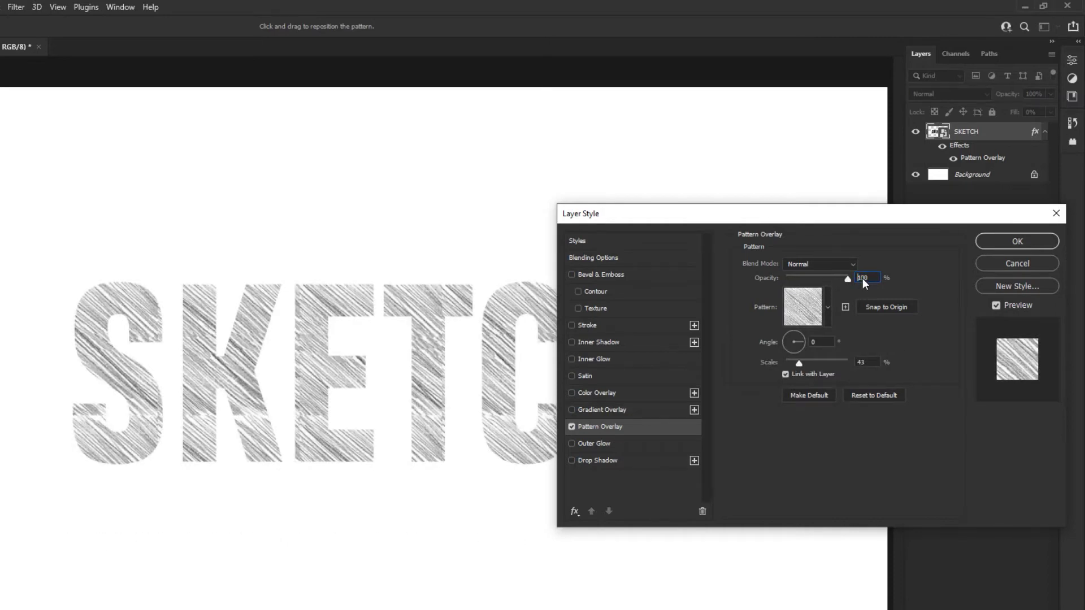
pyautogui.moveTo(798, 363); pyautogui.dragTo(803, 365)
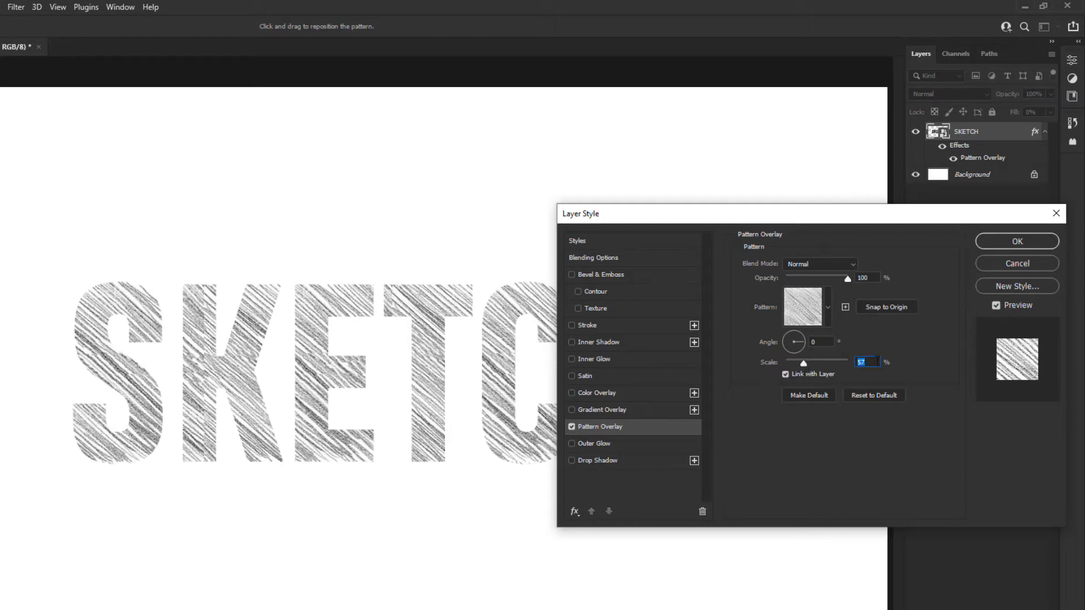
pyautogui.write('70')
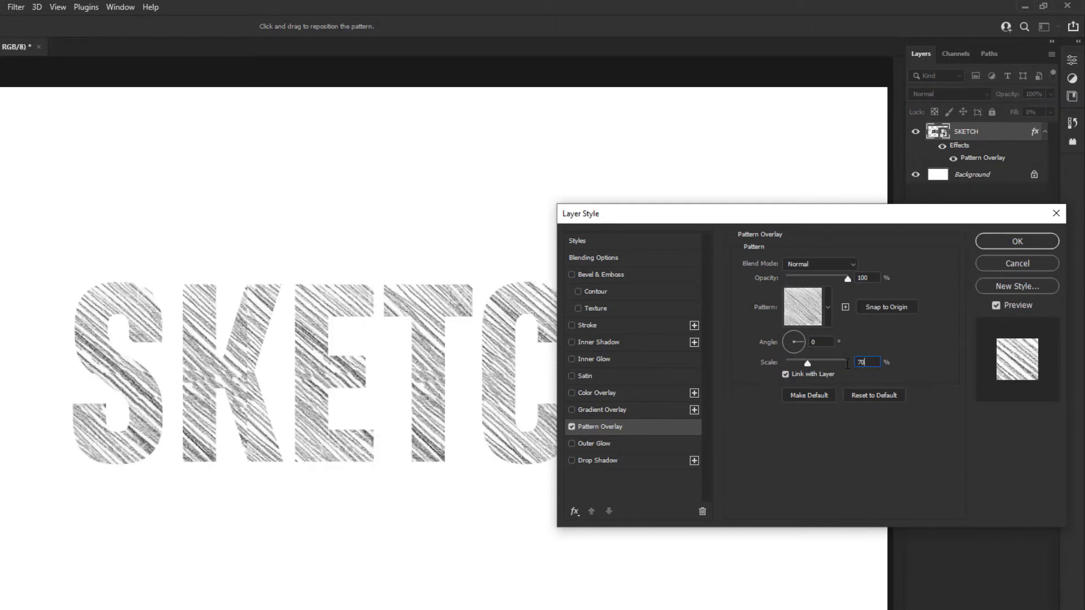
# - Add an inside stroke in grey RGB 157, 157, 157 and apply the layer style
pyautogui.click(616, 326)
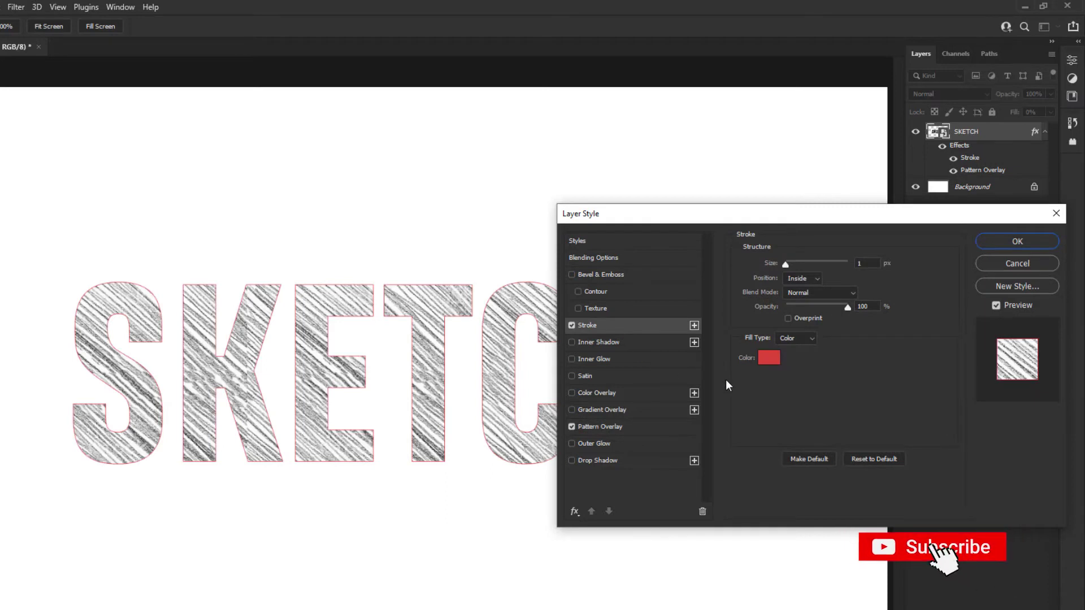
pyautogui.click(769, 356)
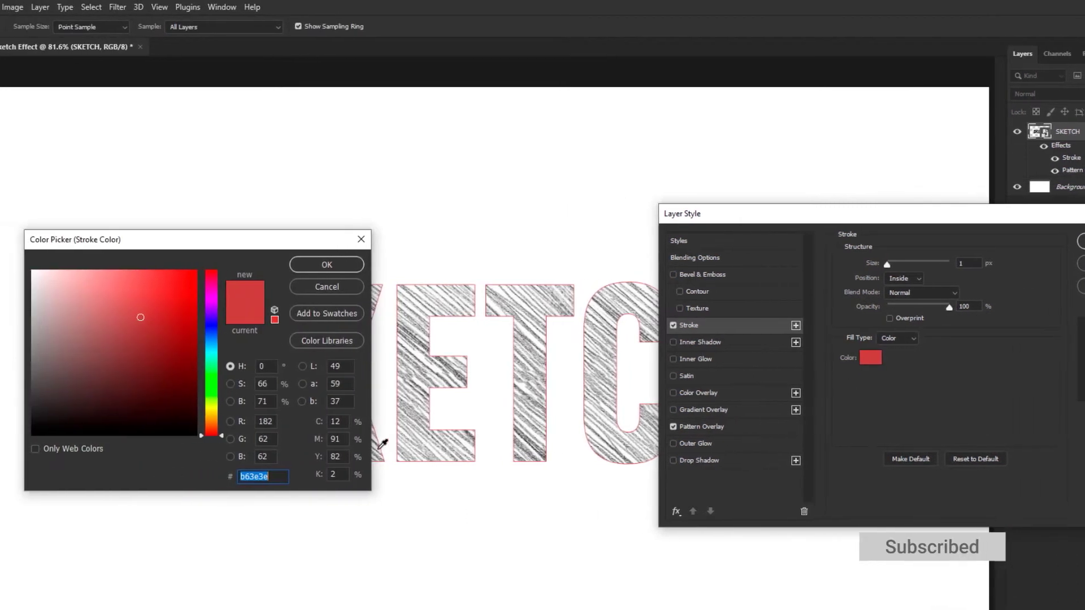
pyautogui.click(336, 420)
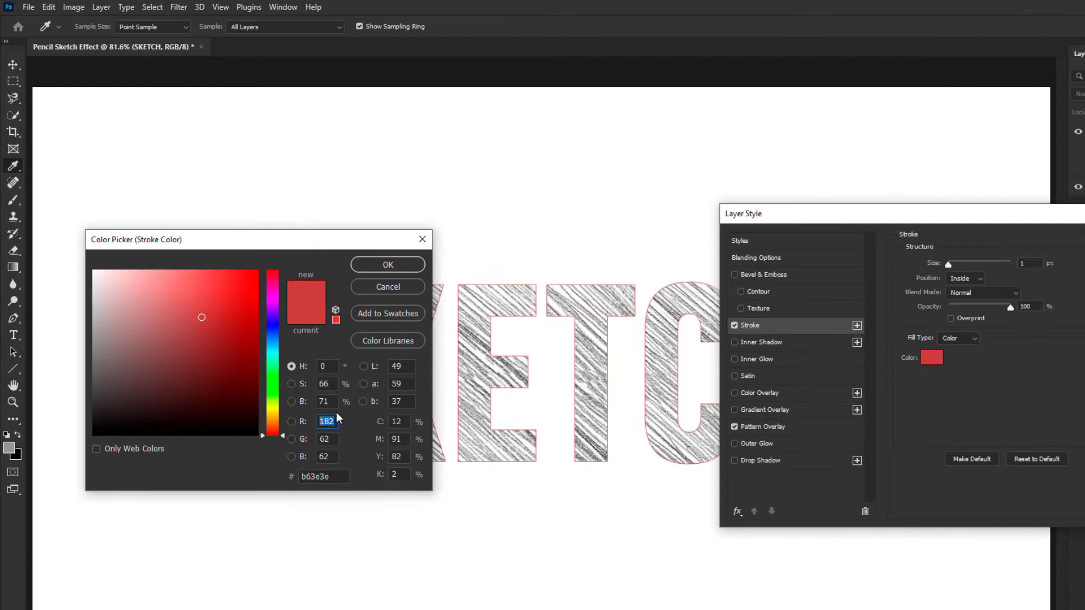
pyautogui.write('157')
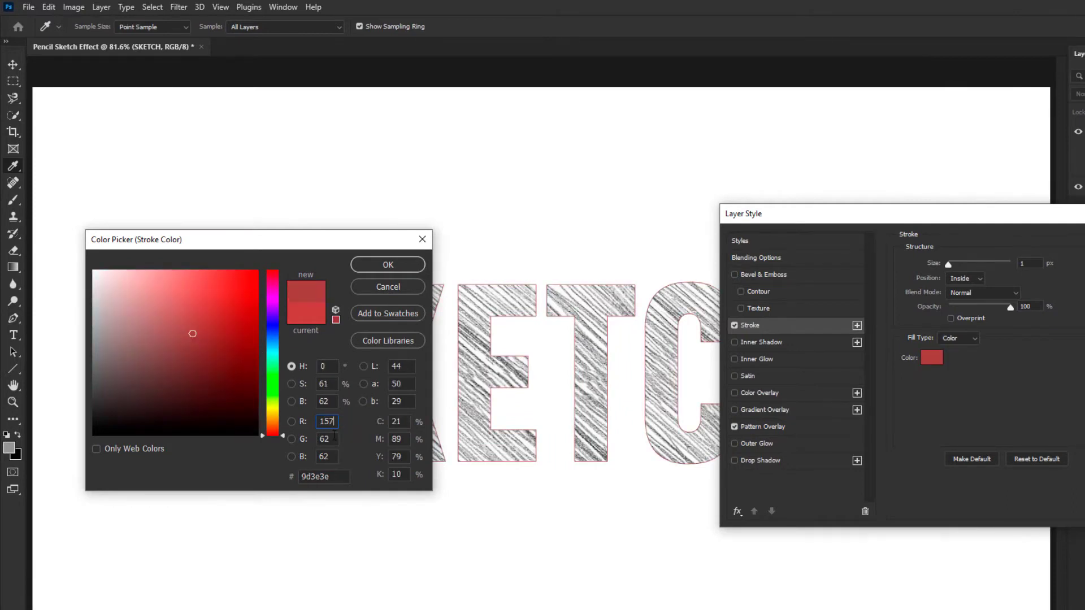
pyautogui.click(334, 438)
pyautogui.write('157')
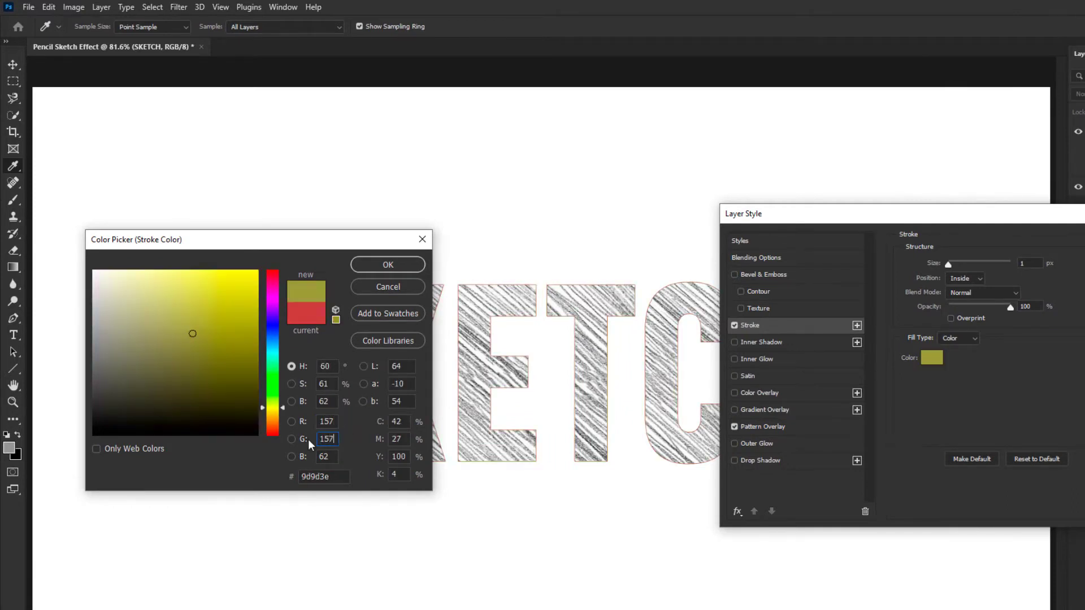
pyautogui.click(339, 457)
pyautogui.write('15')
pyautogui.write('7')
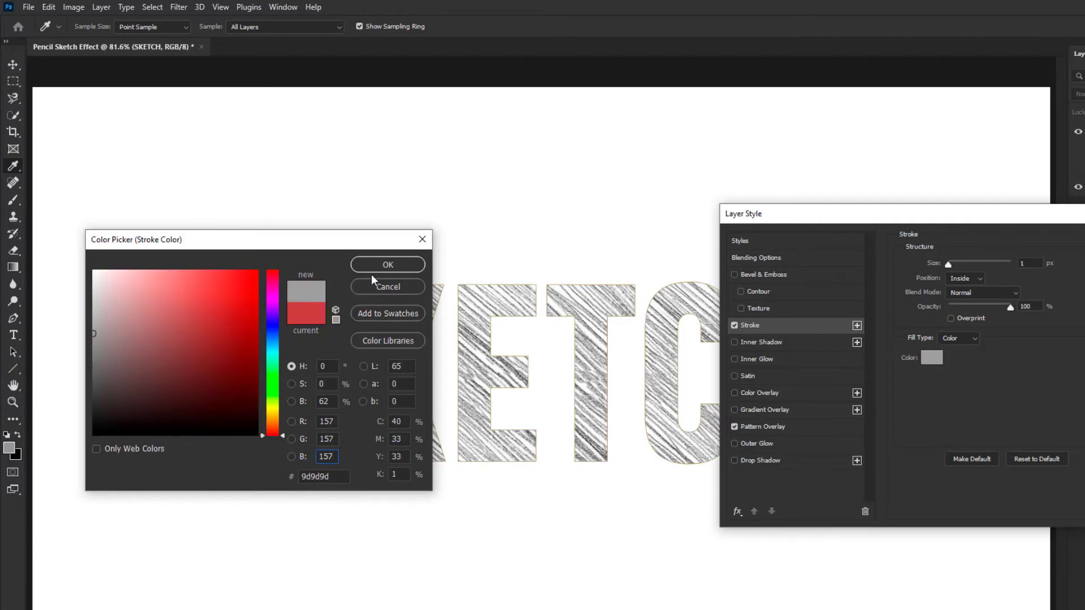
pyautogui.click(372, 267)
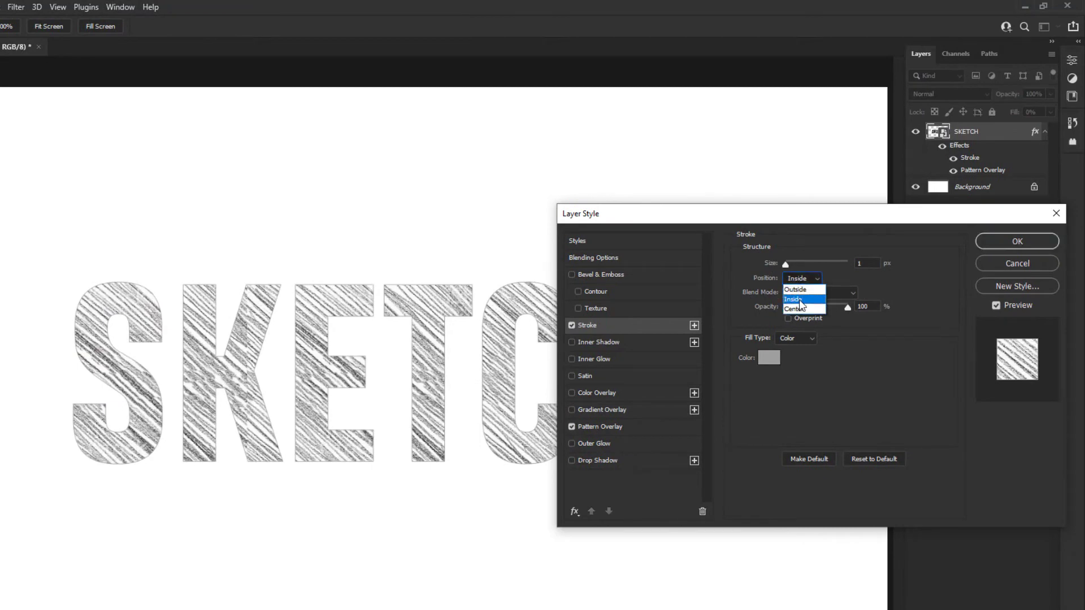
pyautogui.click(801, 300)
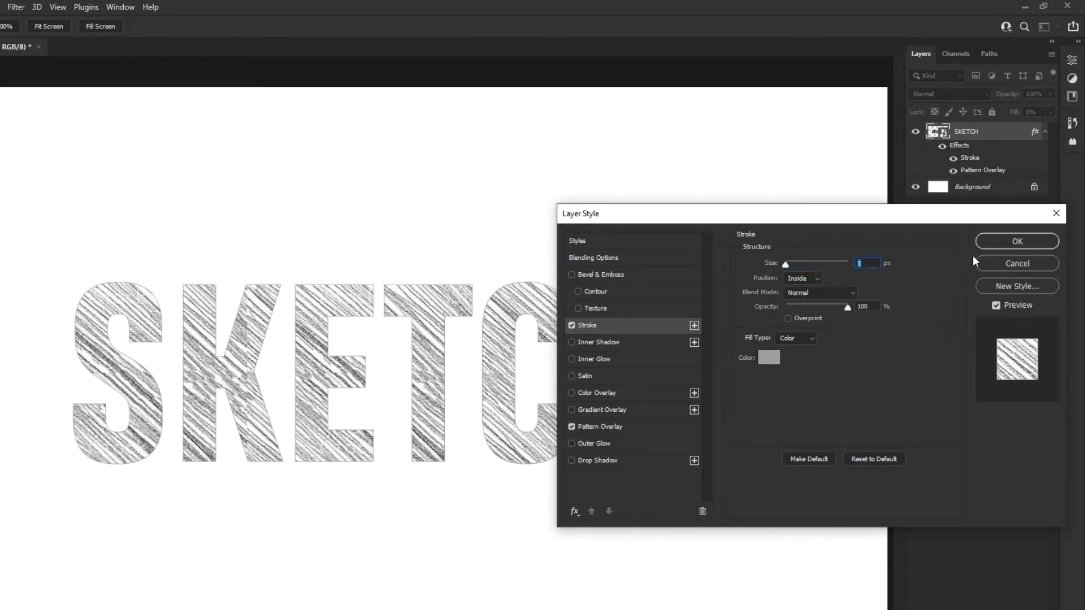
pyautogui.click(994, 241)
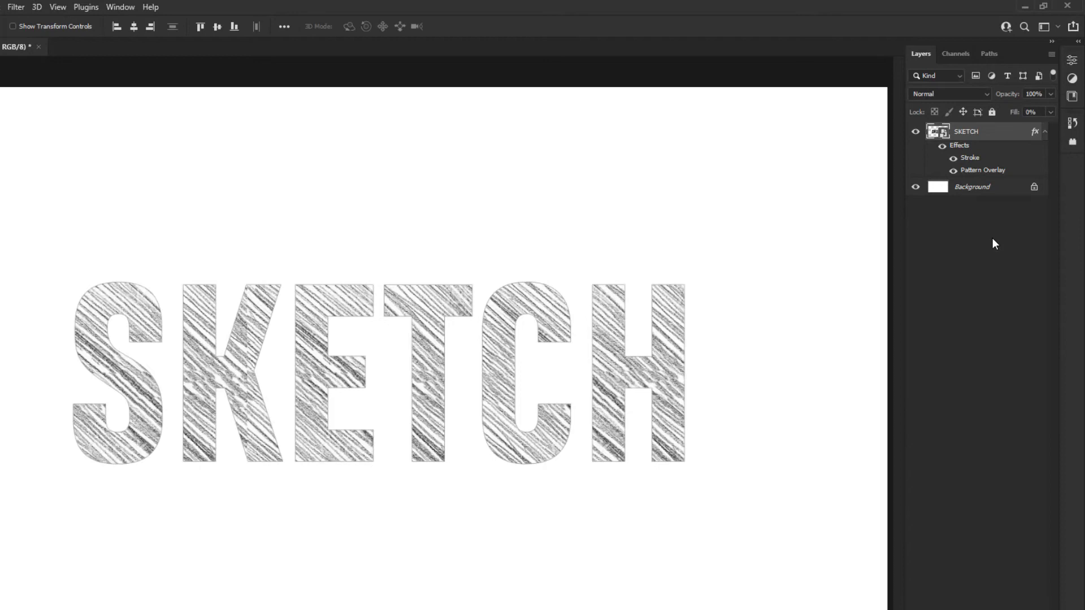
pyautogui.click(178, 9)
pyautogui.moveTo(191, 197)
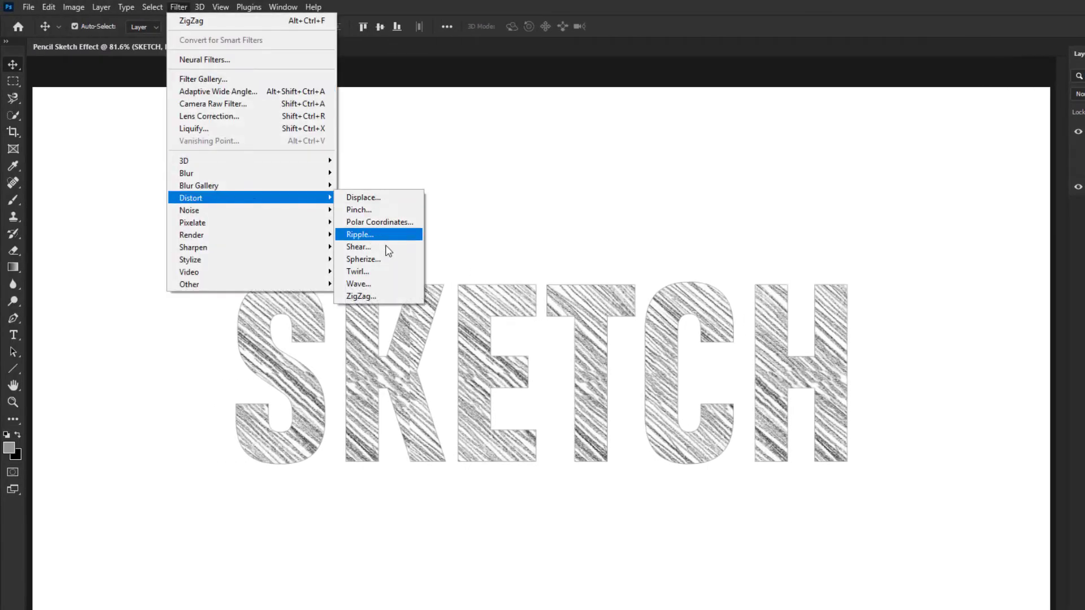
# - Apply ZigZag with amount 5, 10 ridges and Out From Center style
pyautogui.click(361, 296)
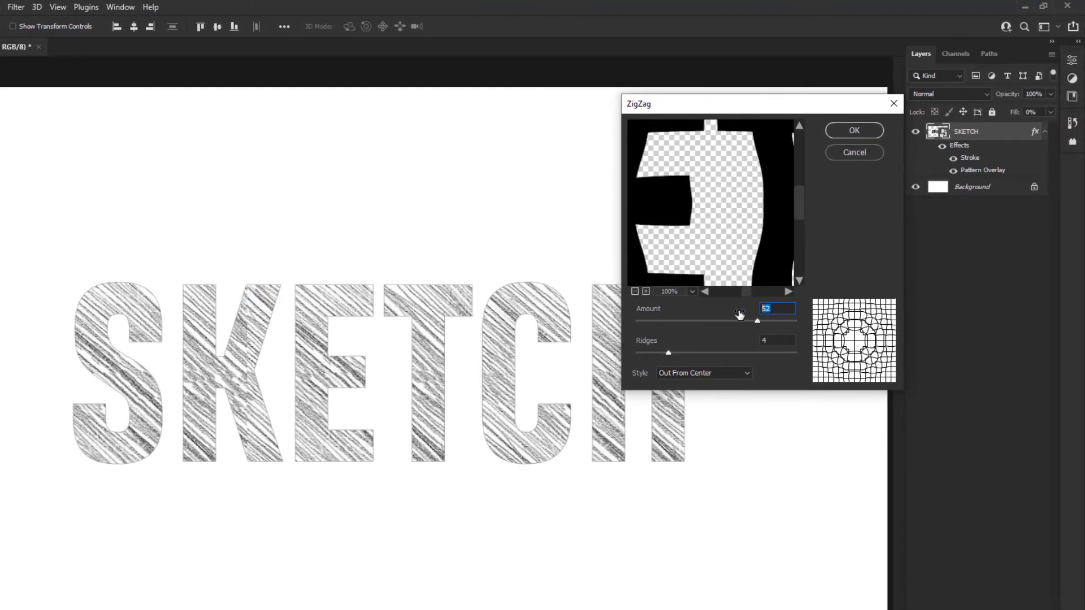
pyautogui.write('5')
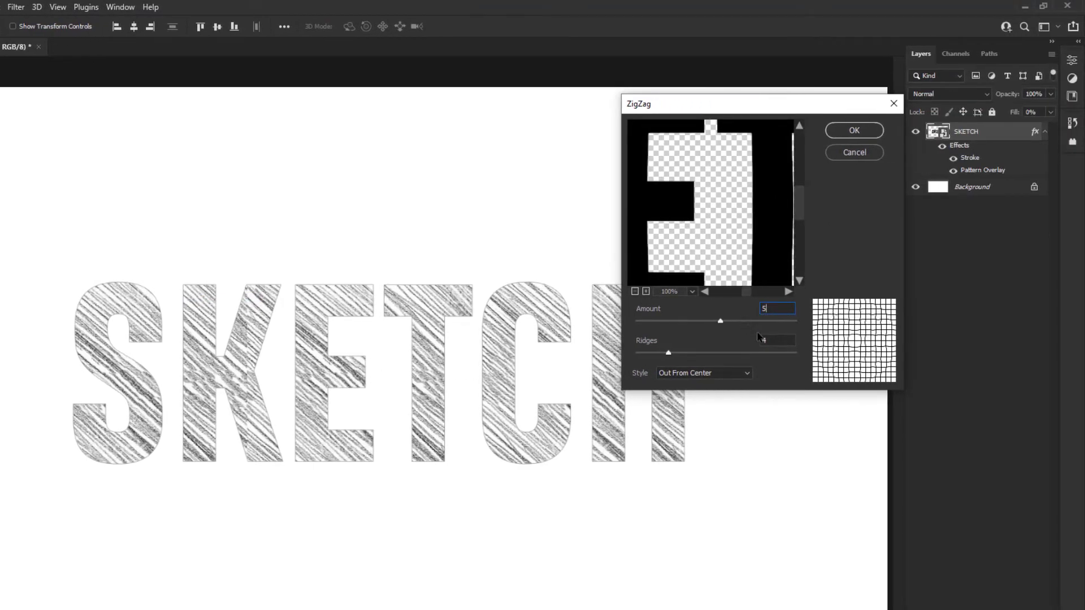
pyautogui.doubleClick(776, 337)
pyautogui.write('10')
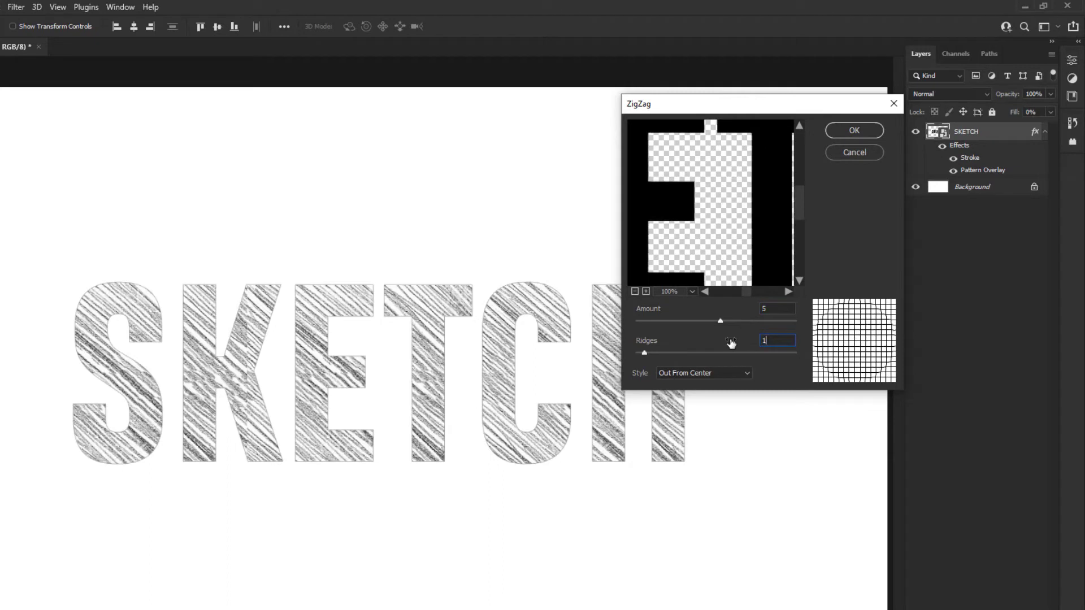
pyautogui.click(728, 373)
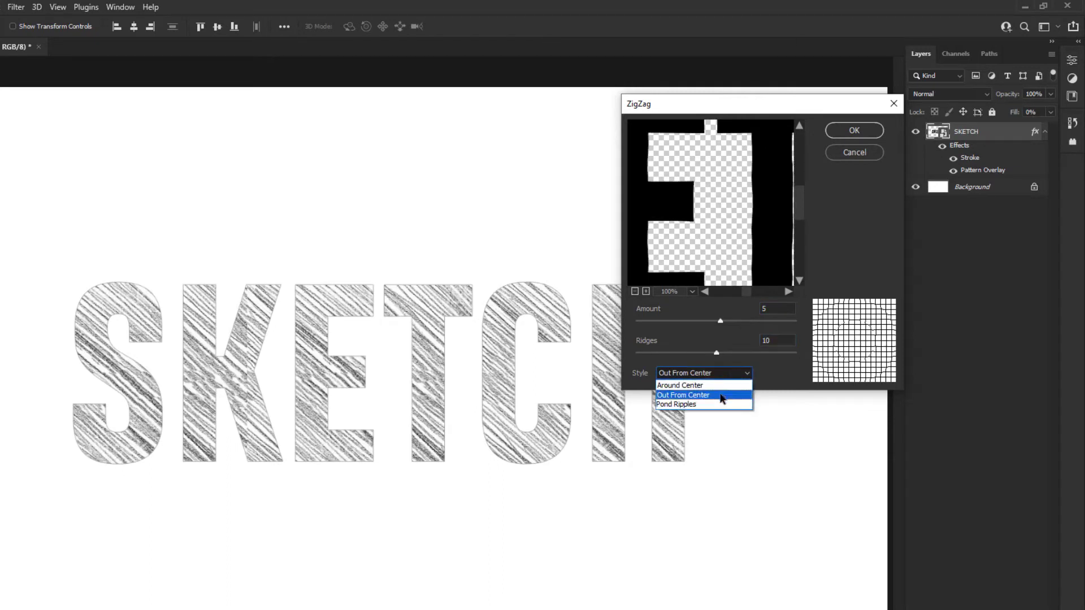
pyautogui.click(721, 394)
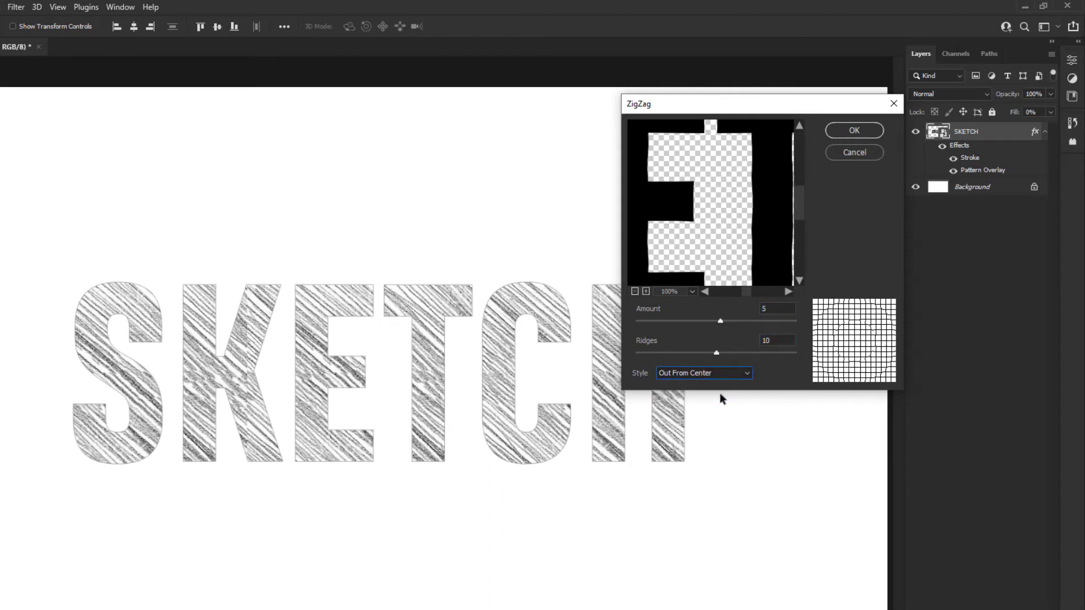
pyautogui.click(854, 129)
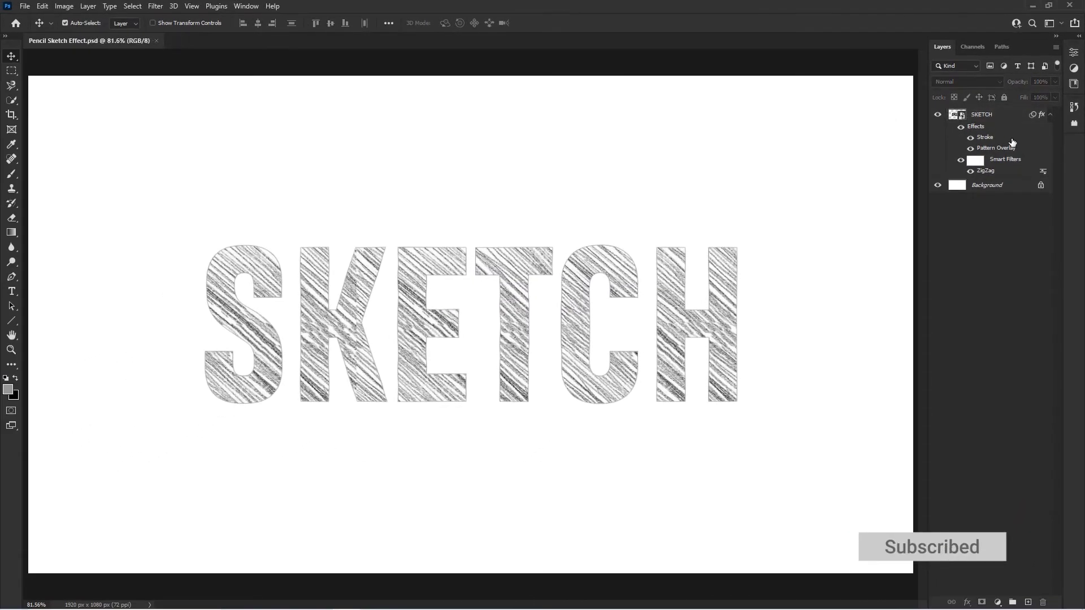
# - Duplicate the SKETCH layer as SKETCH copy
pyautogui.click(996, 125)
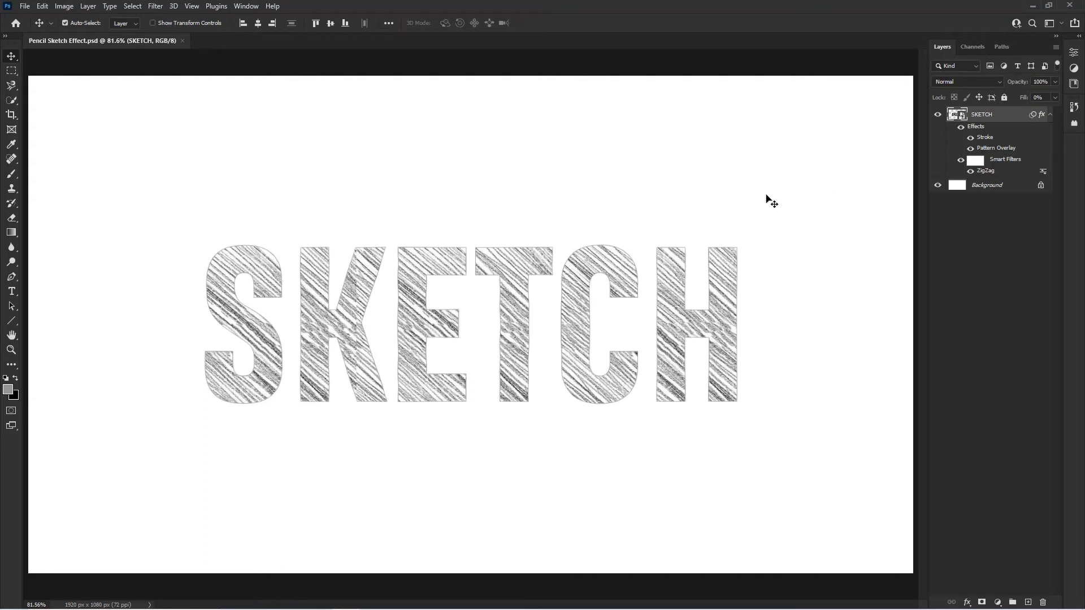
pyautogui.click(89, 6)
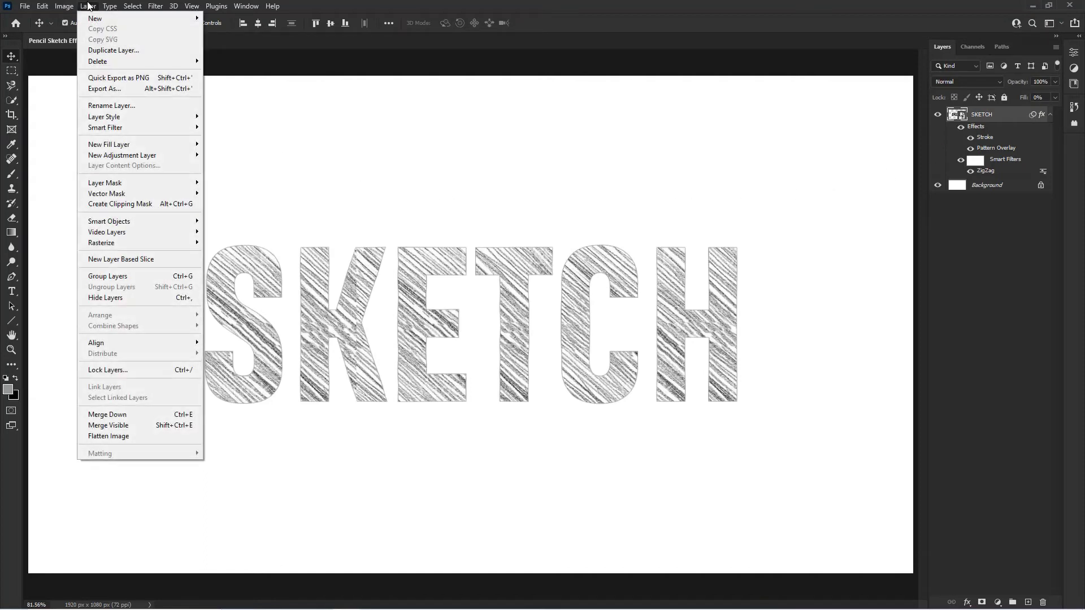
pyautogui.click(105, 50)
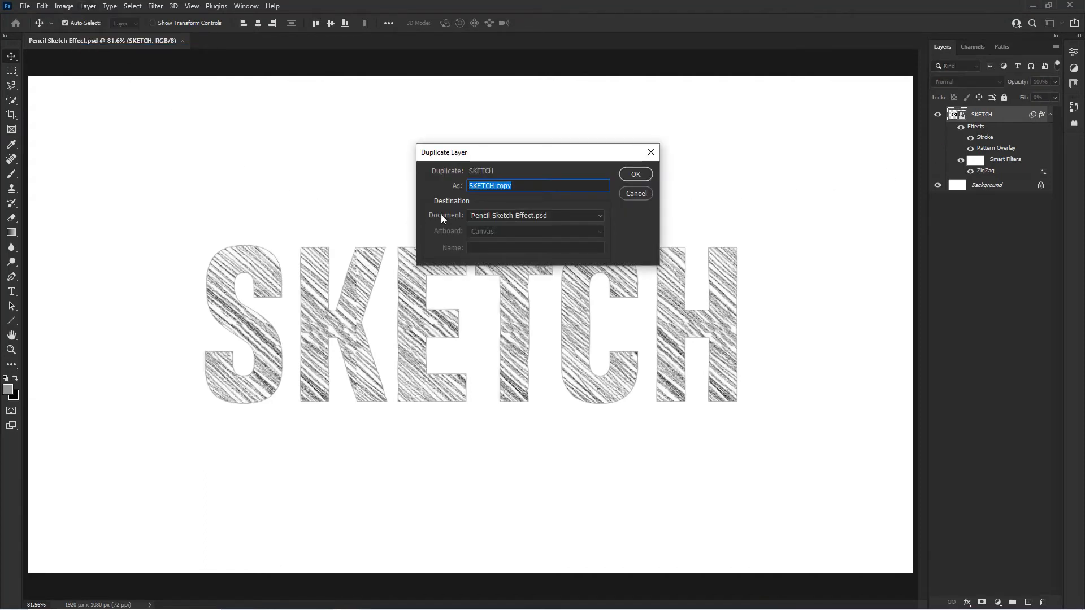
pyautogui.click(626, 177)
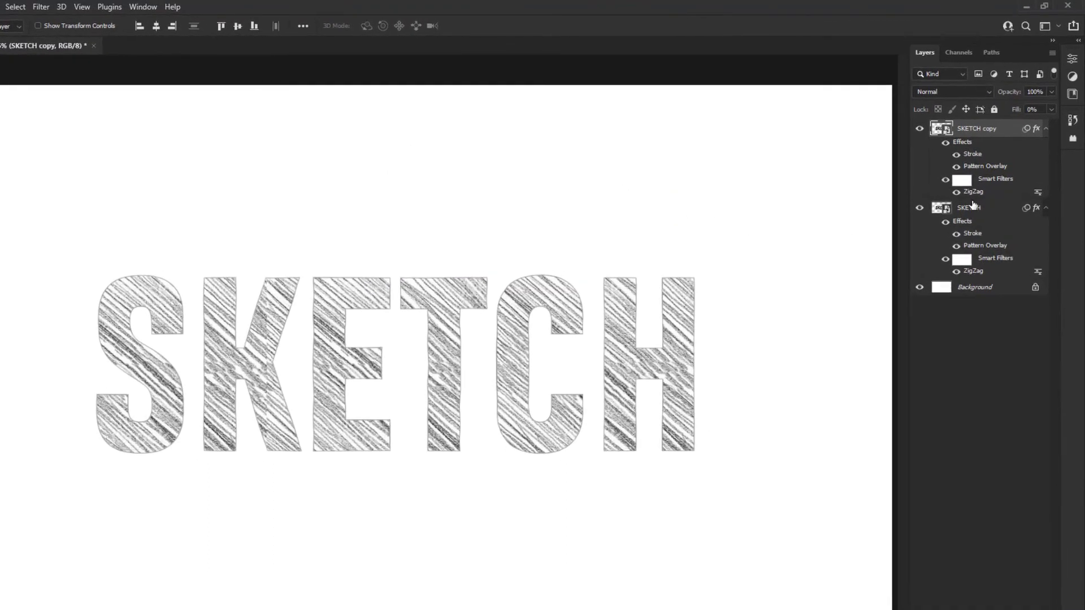
# - Strip SKETCH copy's pattern, change its ZigZag to amount 25 with 1 ridge, and hide SKETCH
pyautogui.moveTo(984, 167); pyautogui.dragTo(1036, 599)
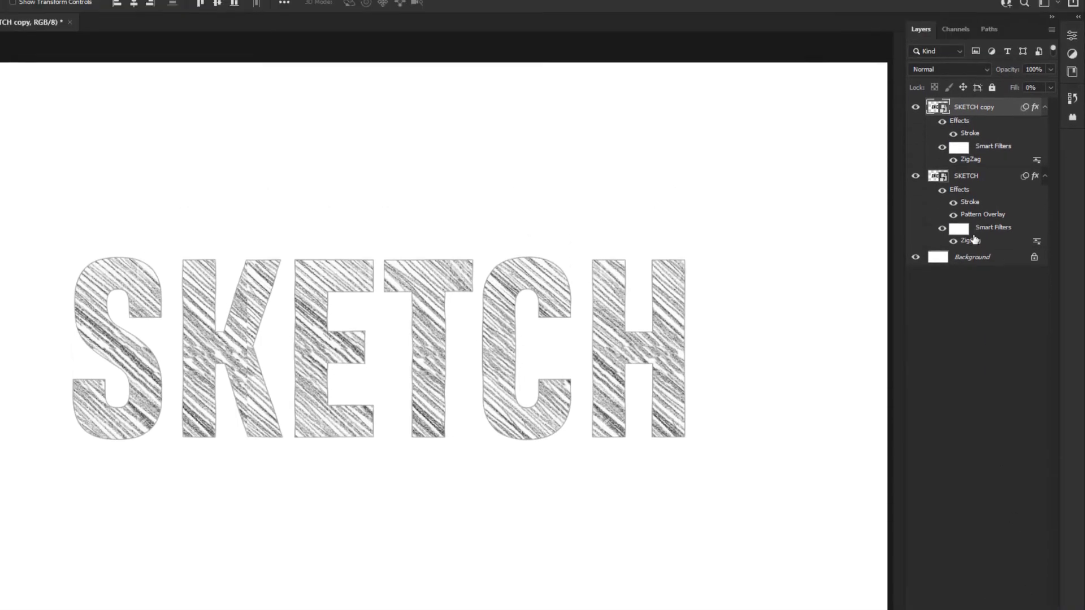
pyautogui.doubleClick(968, 184)
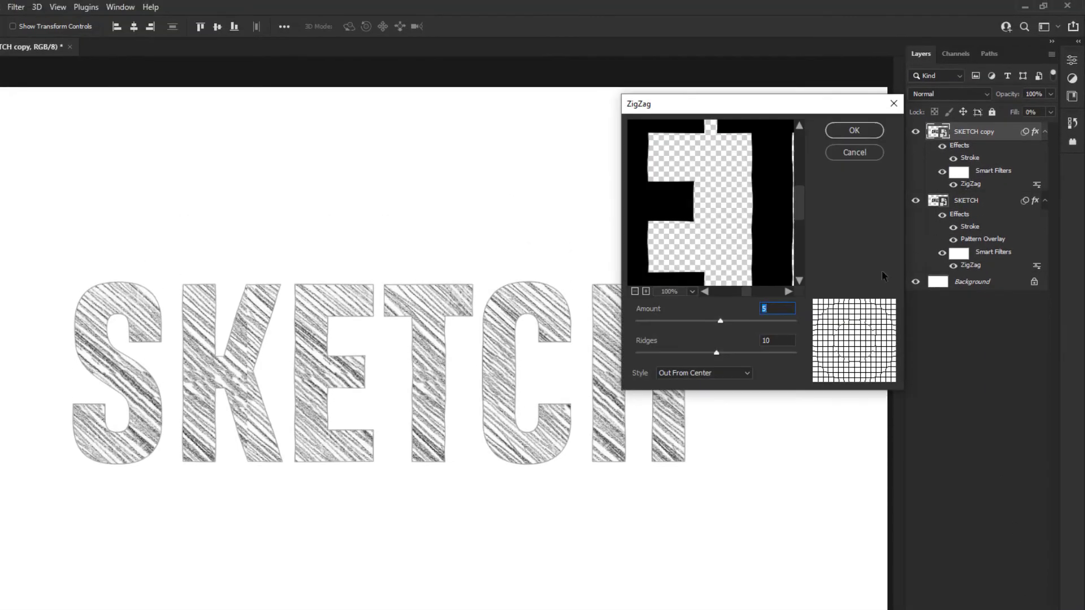
pyautogui.write('25')
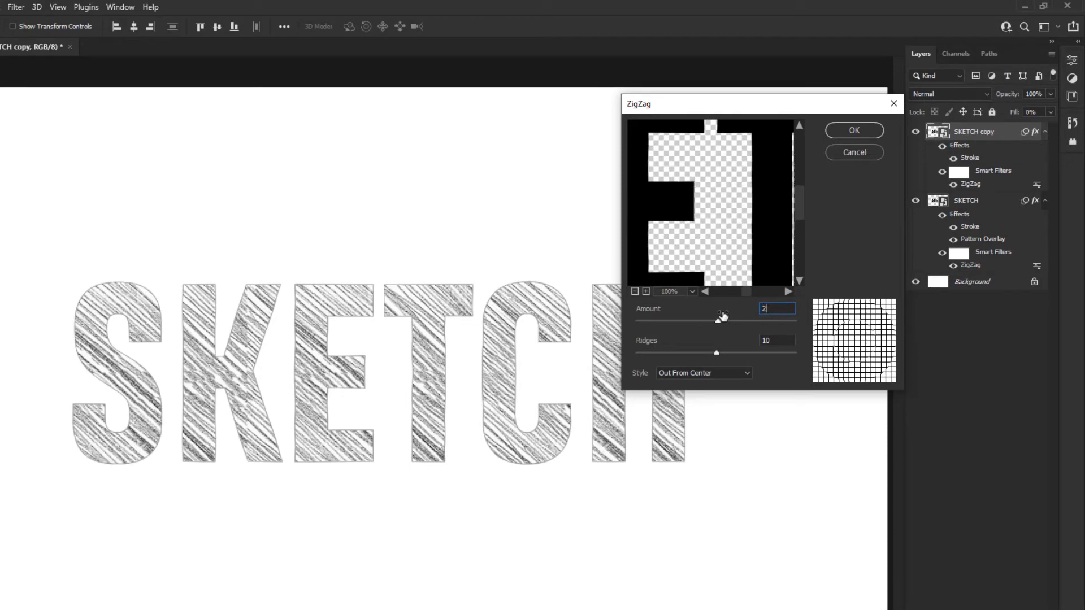
pyautogui.moveTo(717, 355); pyautogui.dragTo(651, 354)
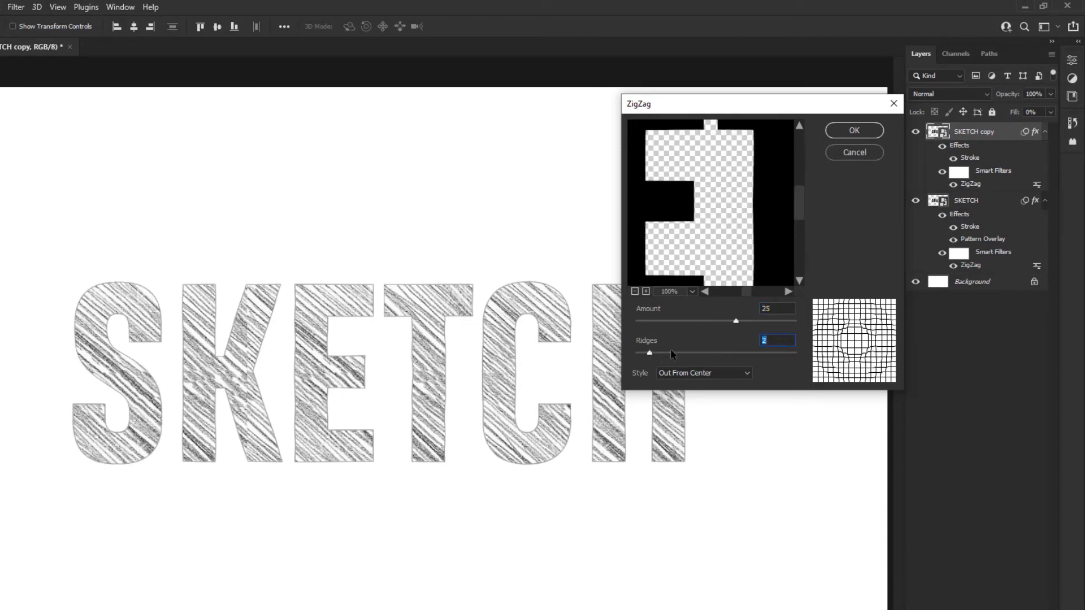
pyautogui.write('1')
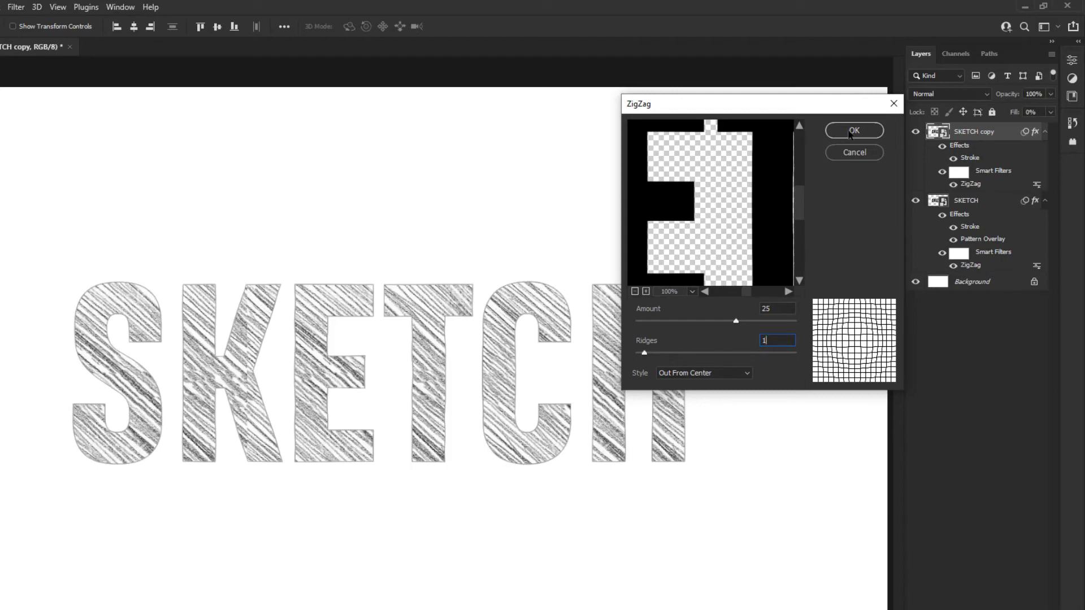
pyautogui.click(850, 134)
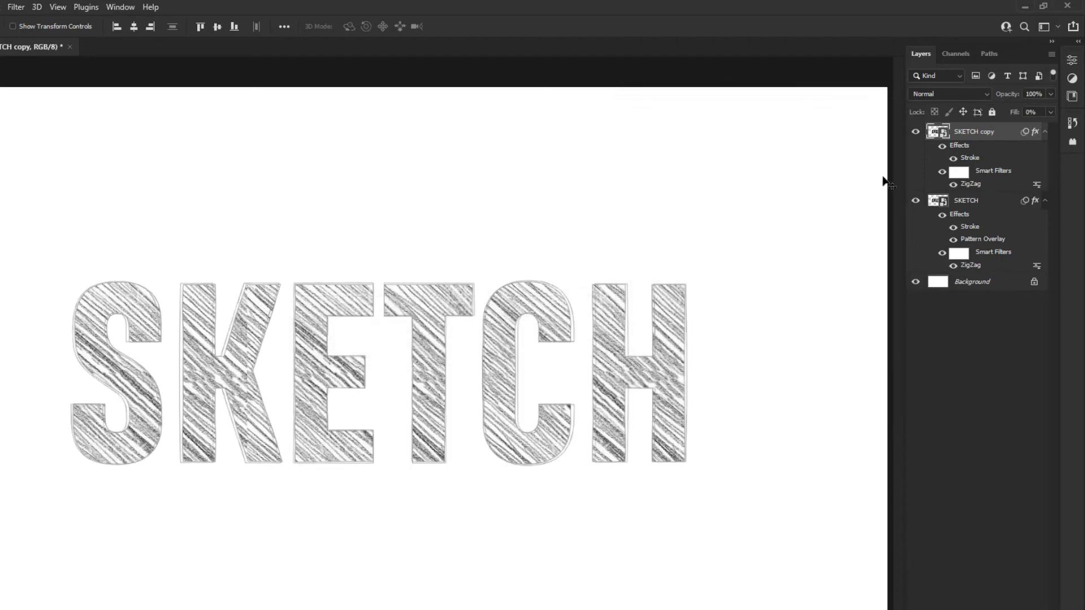
pyautogui.click(915, 202)
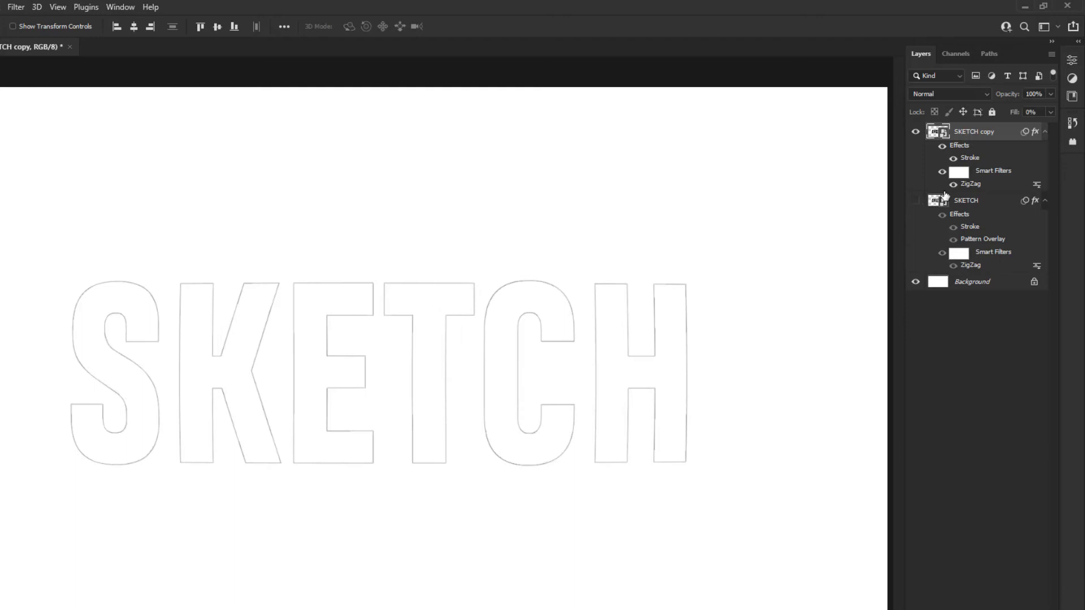
pyautogui.rightClick(1003, 138)
# - Add an Inner Shadow with Normal blend mode to SKETCH copy
pyautogui.click(997, 142)
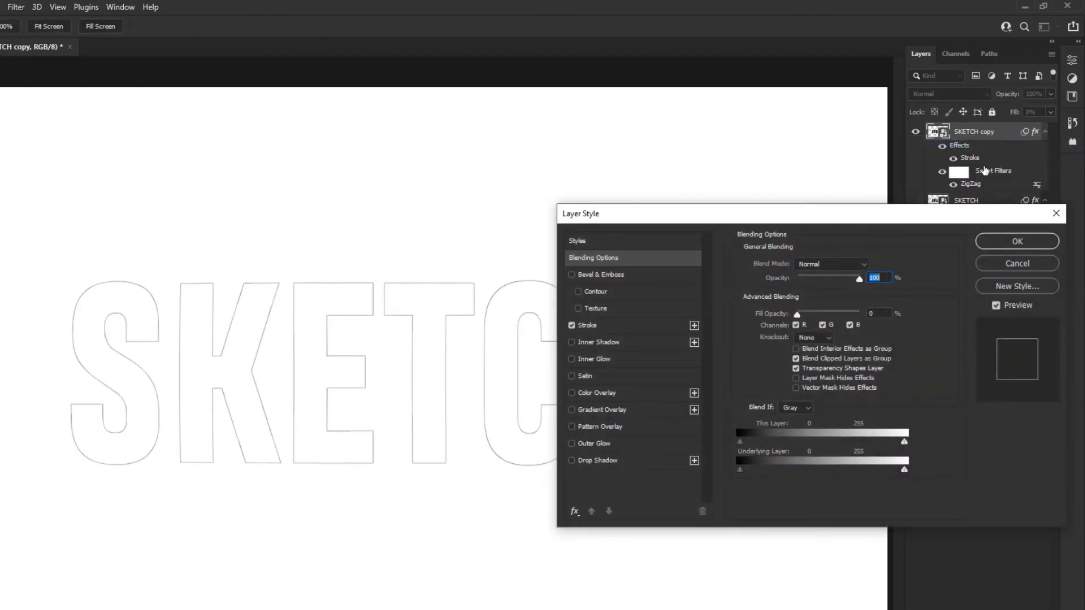
pyautogui.click(630, 345)
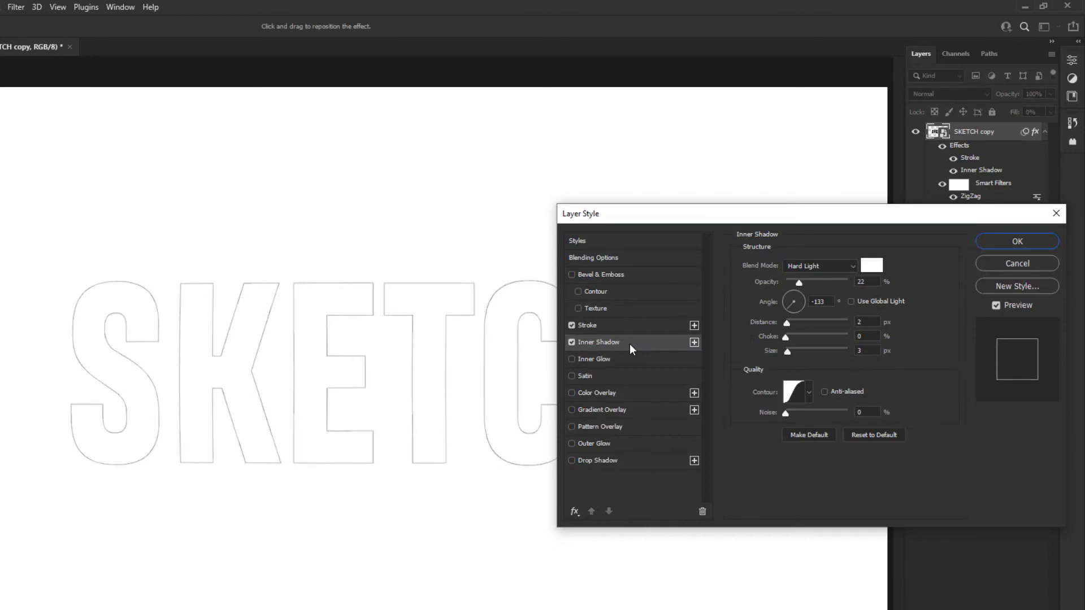
pyautogui.click(821, 265)
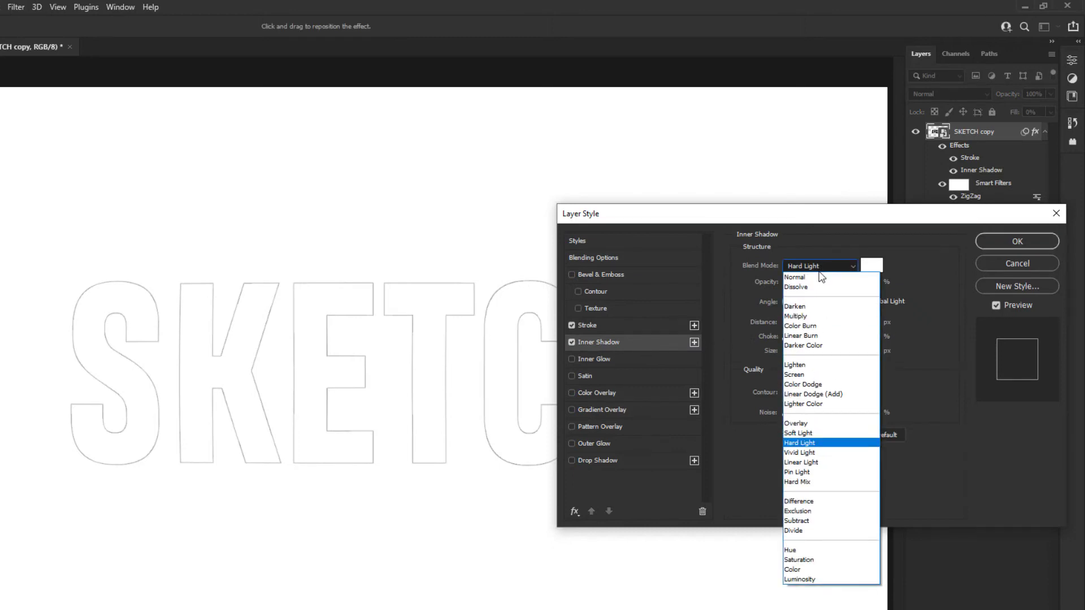
pyautogui.click(818, 277)
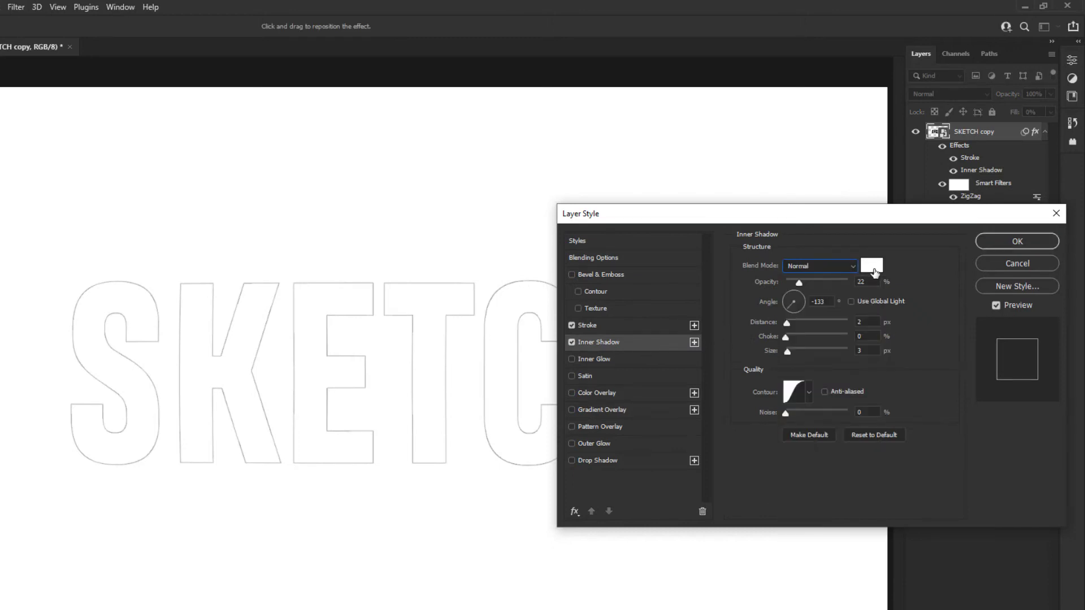
pyautogui.click(872, 267)
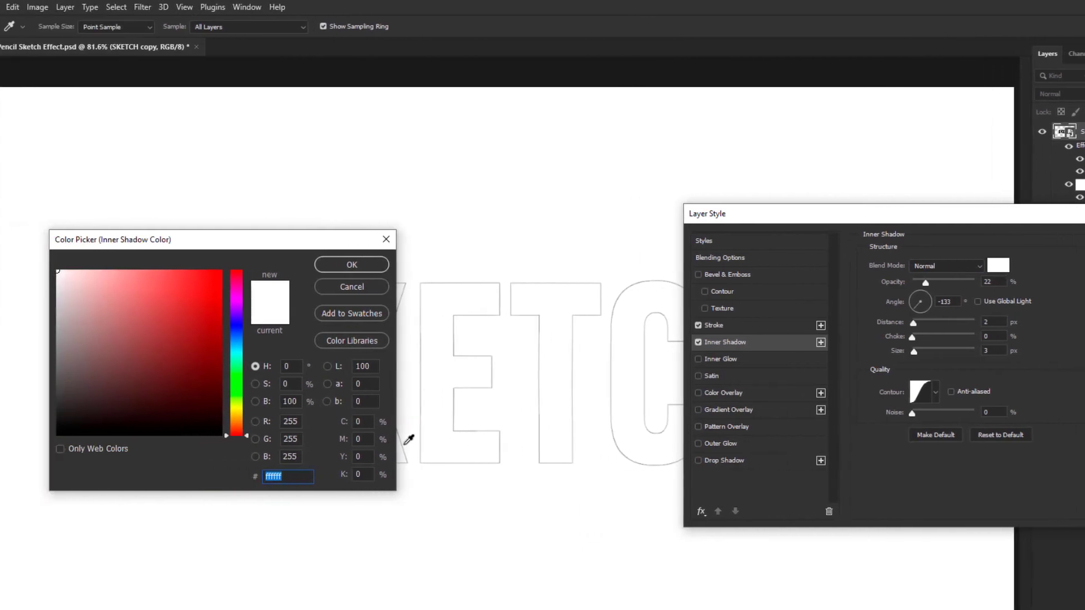
# - Set the inner shadow colour to grey RGB 157, 157, 157
pyautogui.click(337, 420)
pyautogui.write('157')
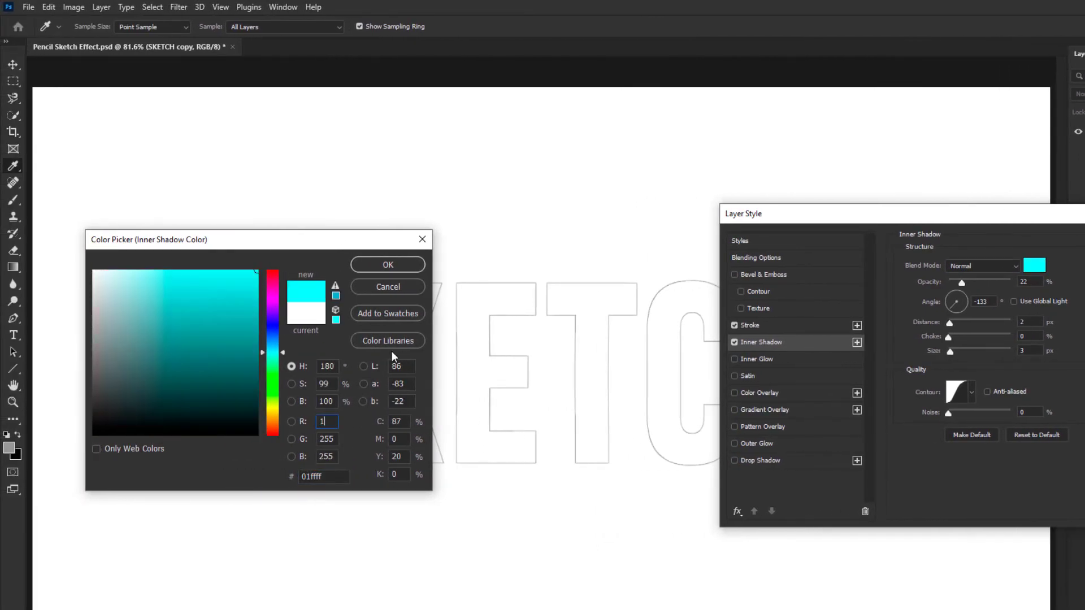
pyautogui.doubleClick(326, 438)
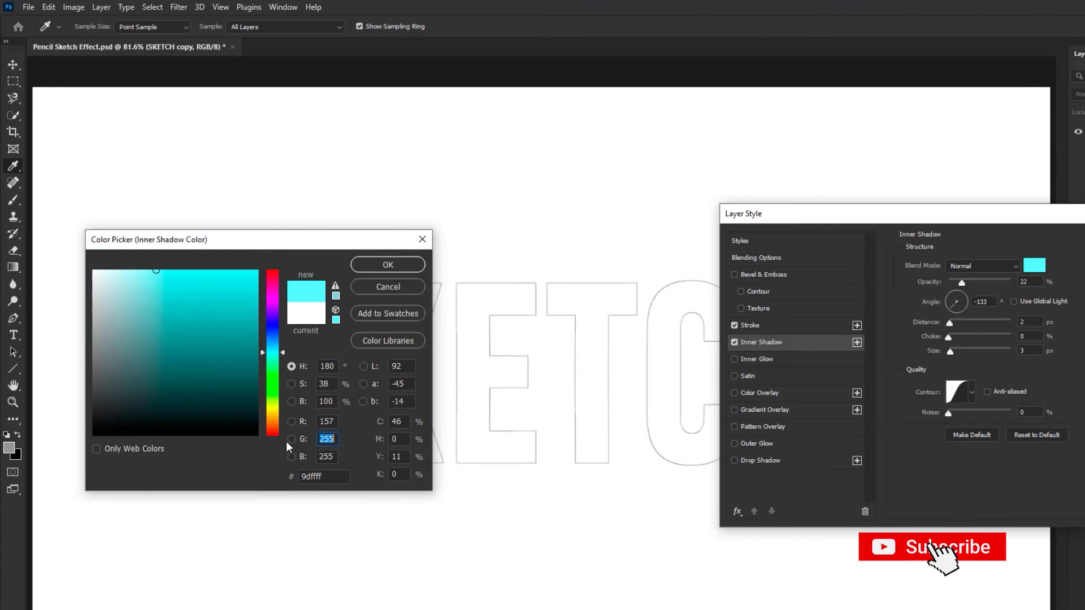
pyautogui.write('157')
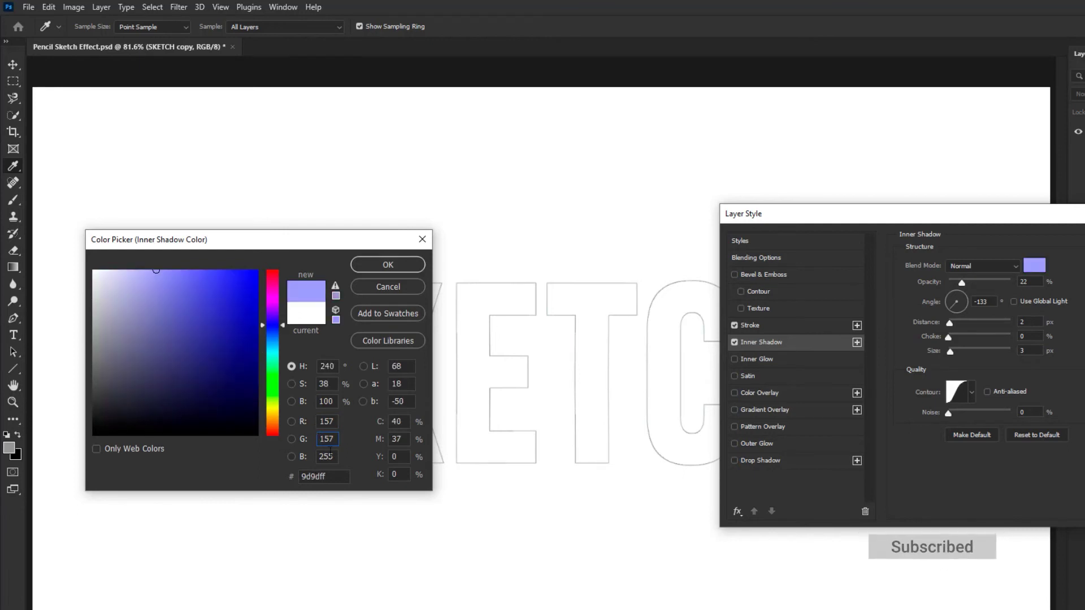
pyautogui.press('Tab')
pyautogui.write('157')
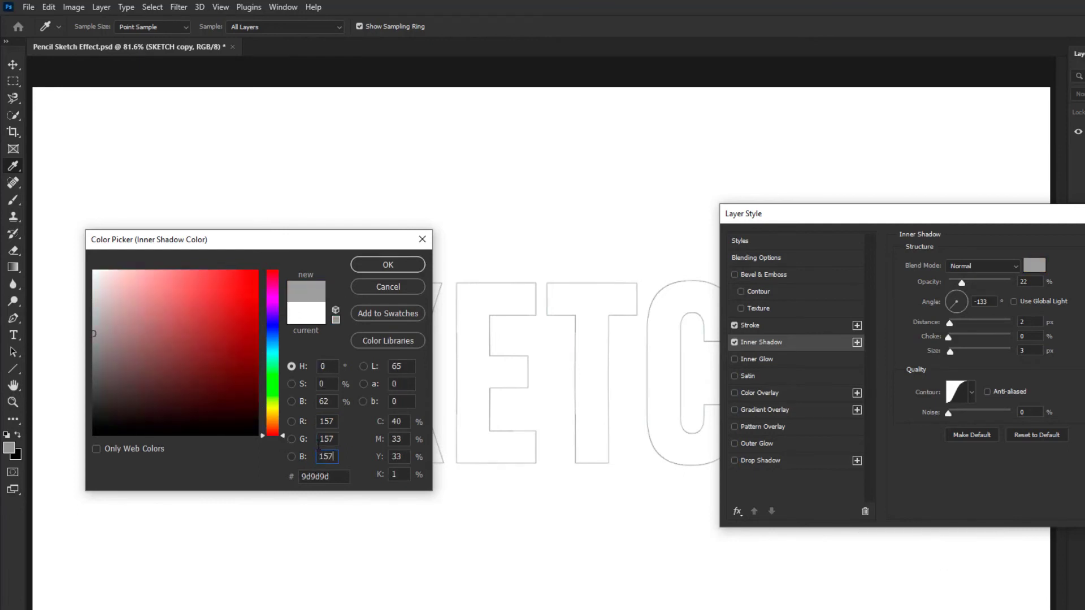
pyautogui.click(388, 266)
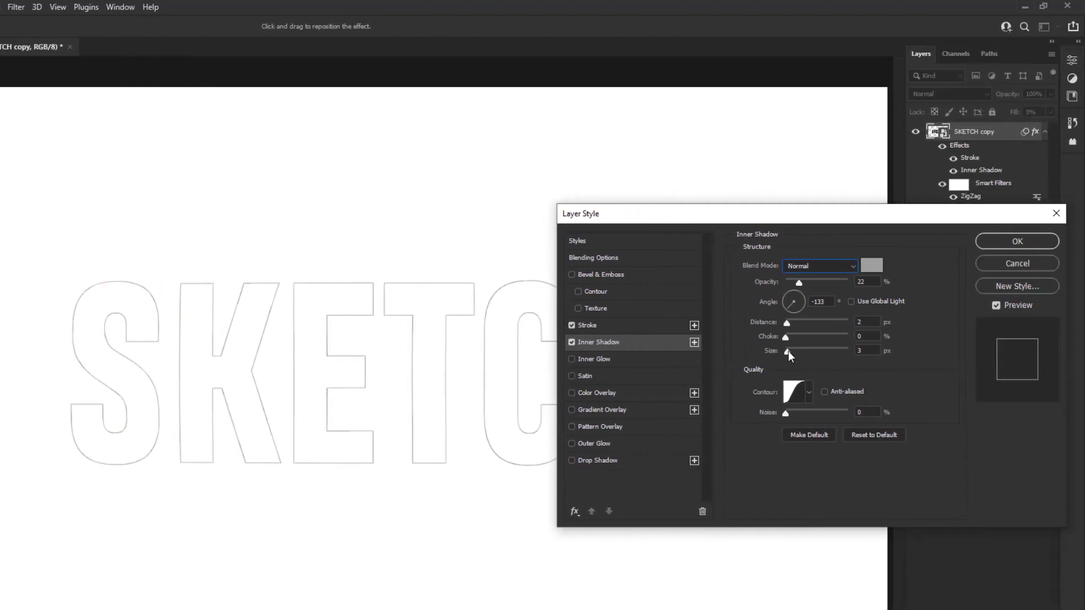
# - Drag the inner shadow size, choke and opacity sliders to a larger, softer, darker shadow
pyautogui.moveTo(789, 354); pyautogui.dragTo(797, 348)
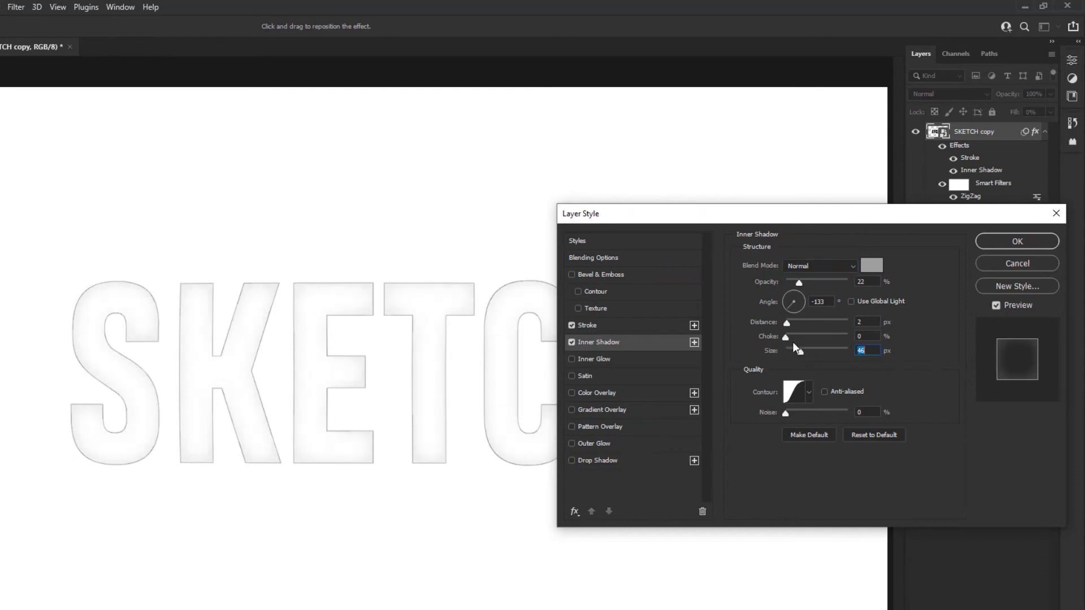
pyautogui.moveTo(786, 336); pyautogui.dragTo(807, 338)
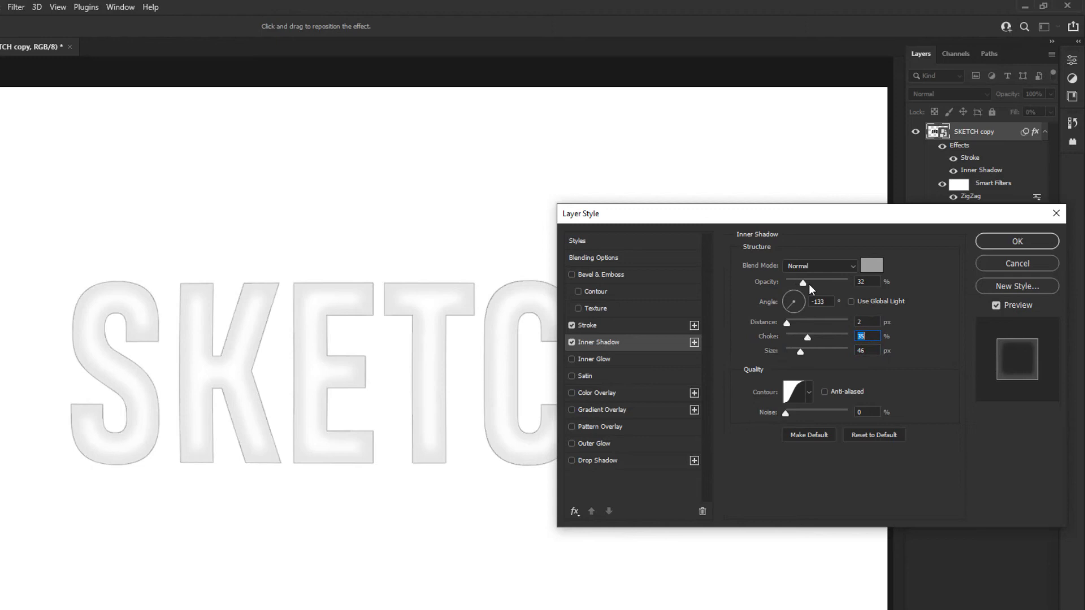
pyautogui.moveTo(798, 283)
pyautogui.mouseDown()
pyautogui.moveTo(832, 294)
pyautogui.moveTo(813, 342)
pyautogui.moveTo(799, 339)
pyautogui.mouseUp()
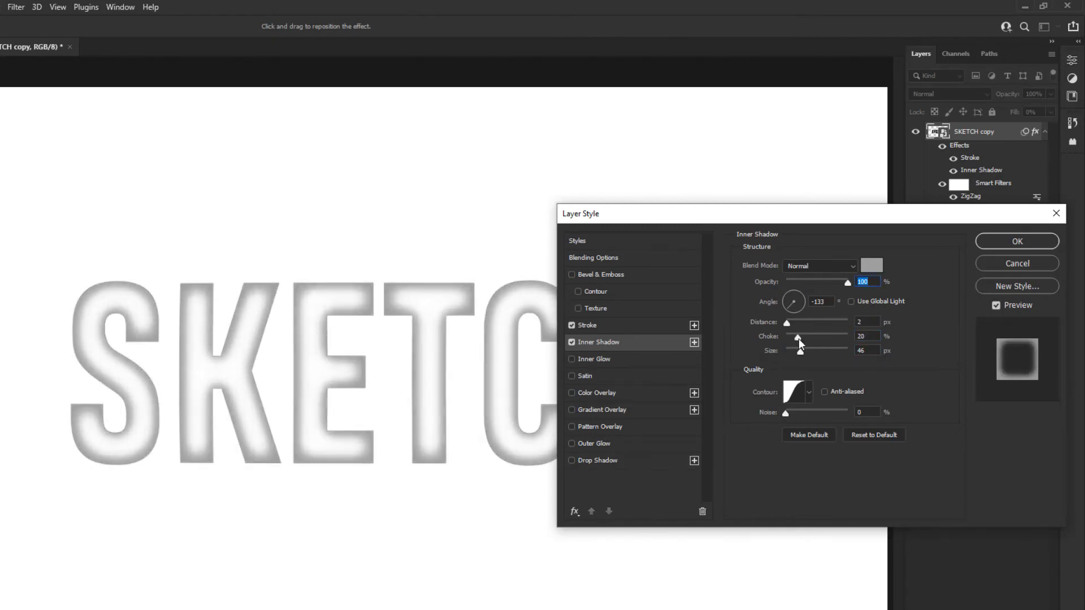
pyautogui.click(799, 339)
# - Enter inner shadow opacity 63, angle 90°, distance 0, choke 20 and size 16, then edit noise
pyautogui.click(875, 280)
pyautogui.write('63')
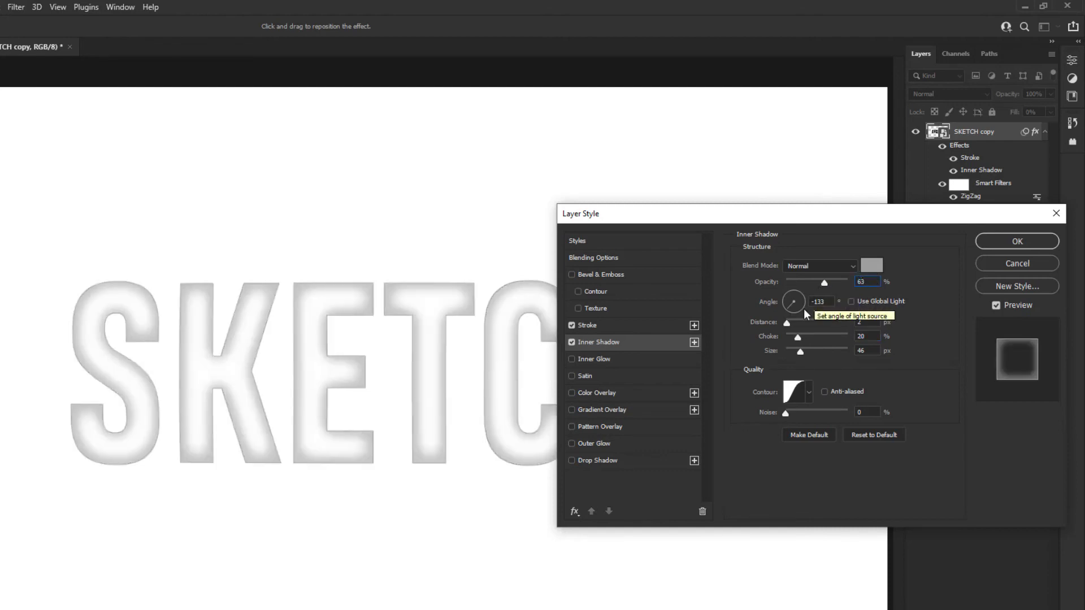
pyautogui.click(829, 302)
pyautogui.write('90')
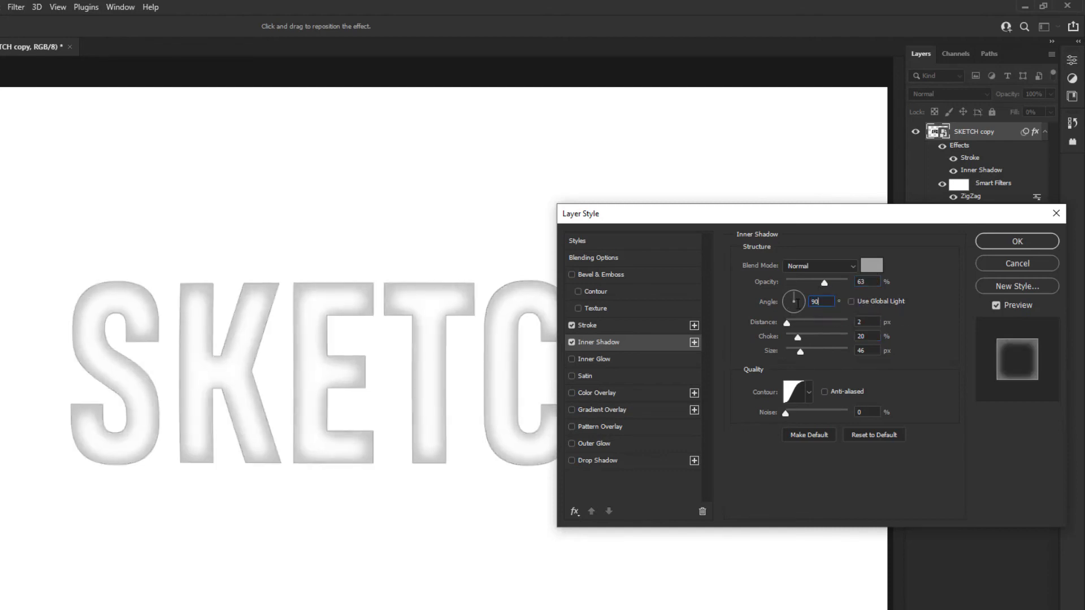
pyautogui.press('Tab')
pyautogui.write('0')
pyautogui.press('Tab')
pyautogui.press('Tab')
pyautogui.write('16')
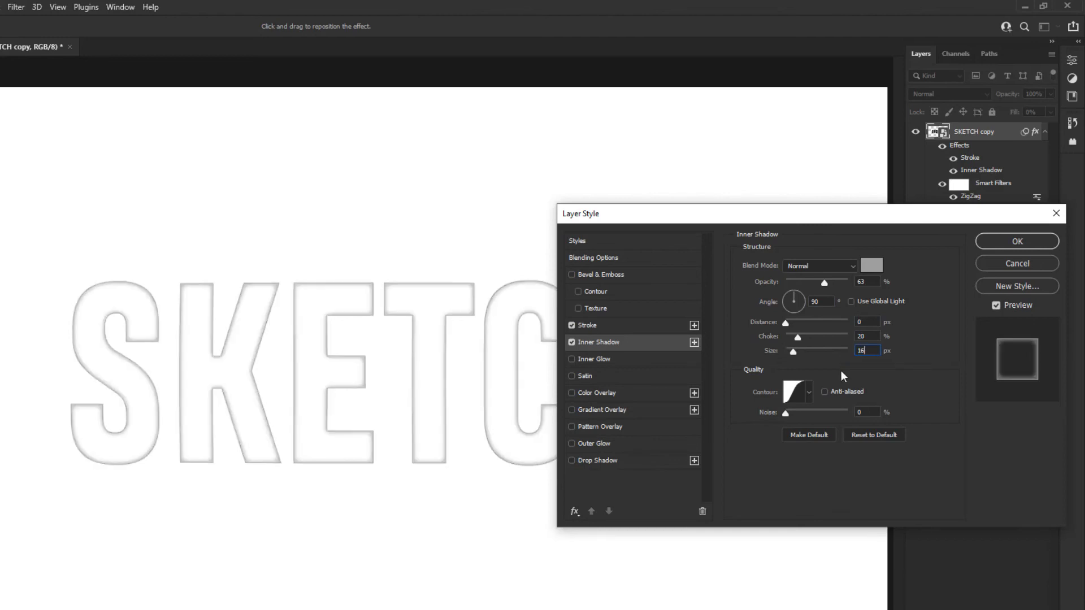
pyautogui.click(808, 395)
pyautogui.press('Escape')
pyautogui.doubleClick(863, 414)
pyautogui.write('32')
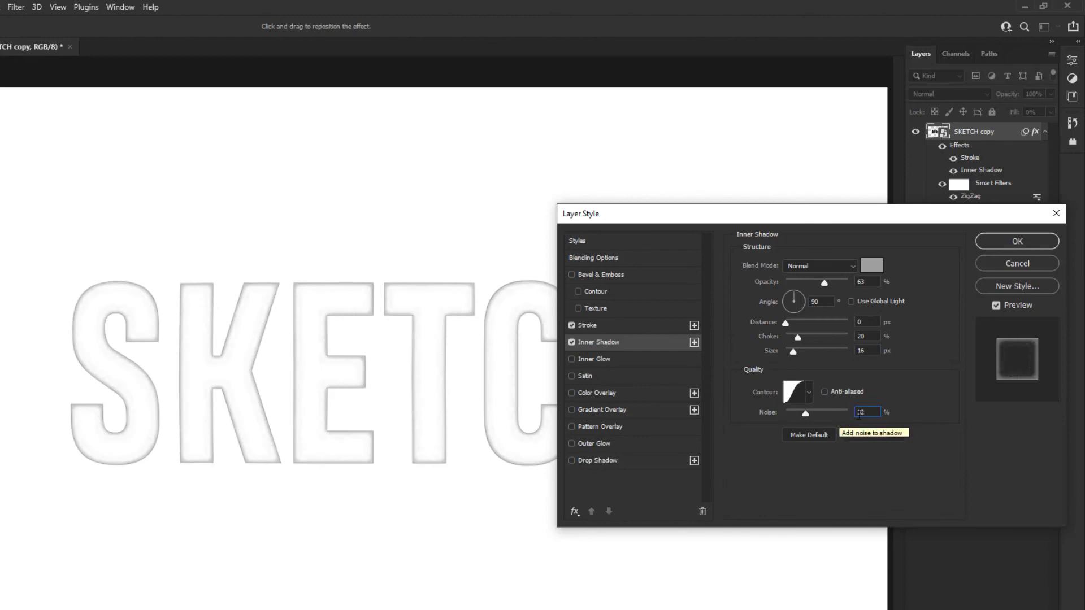
# - Accept the inner shadow, unhide the hatched SKETCH layer and deselect the copy layer
pyautogui.click(1020, 243)
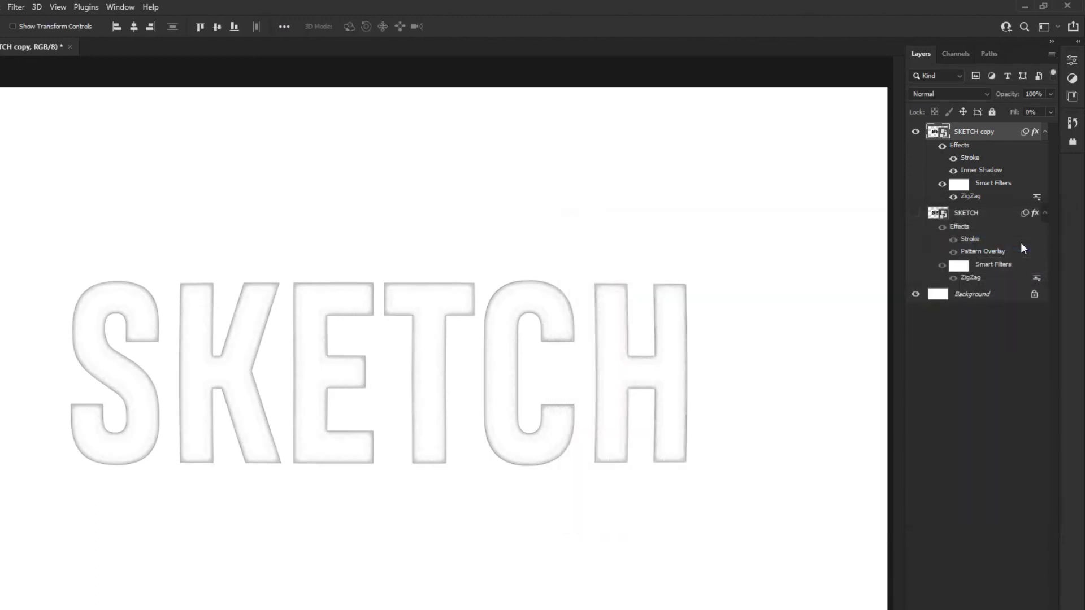
pyautogui.click(914, 213)
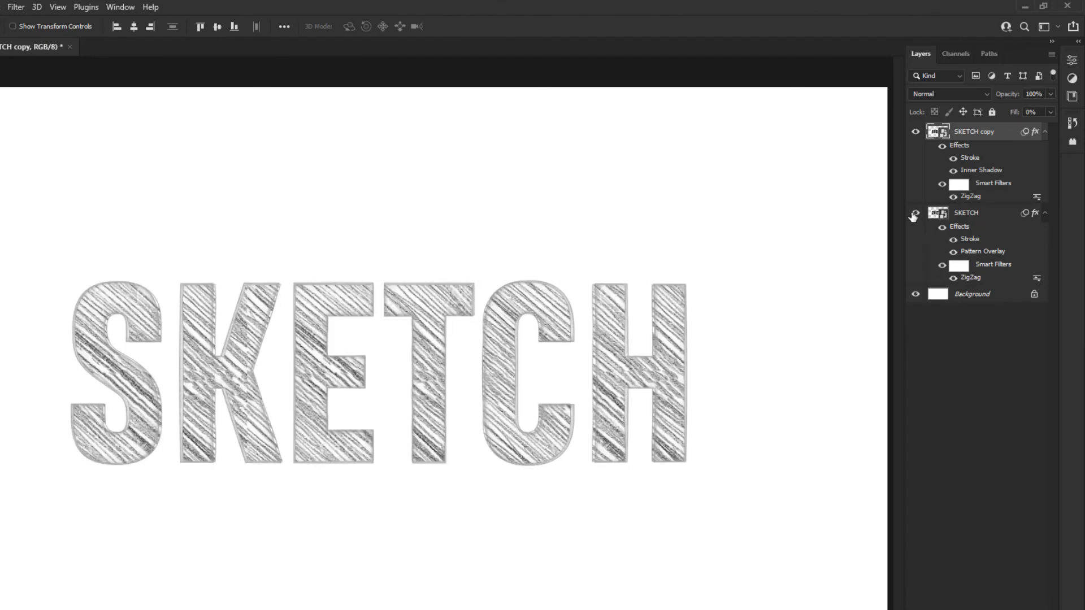
pyautogui.click(855, 308)
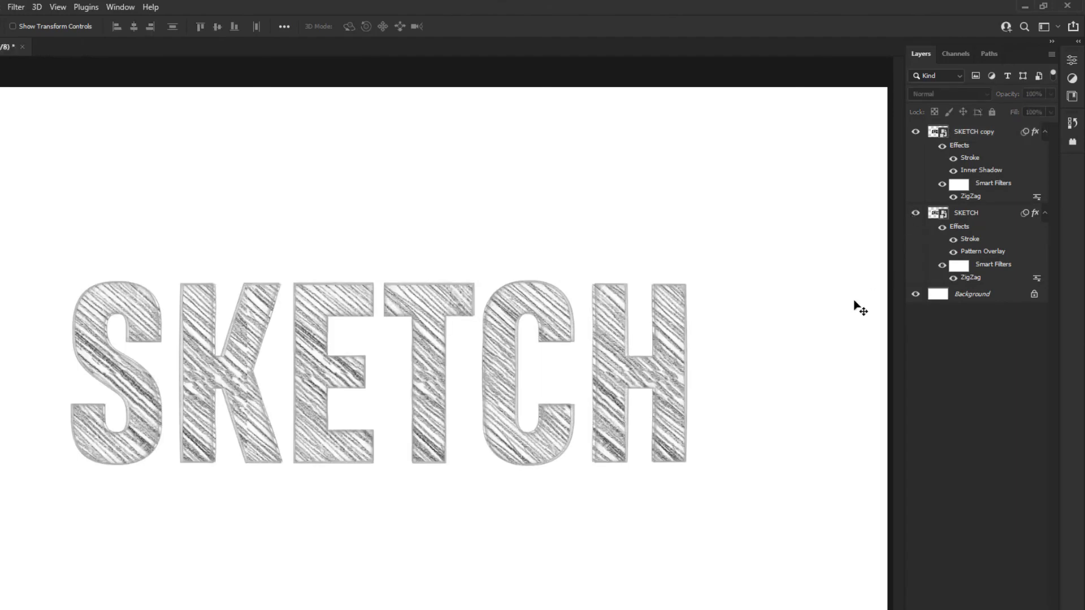